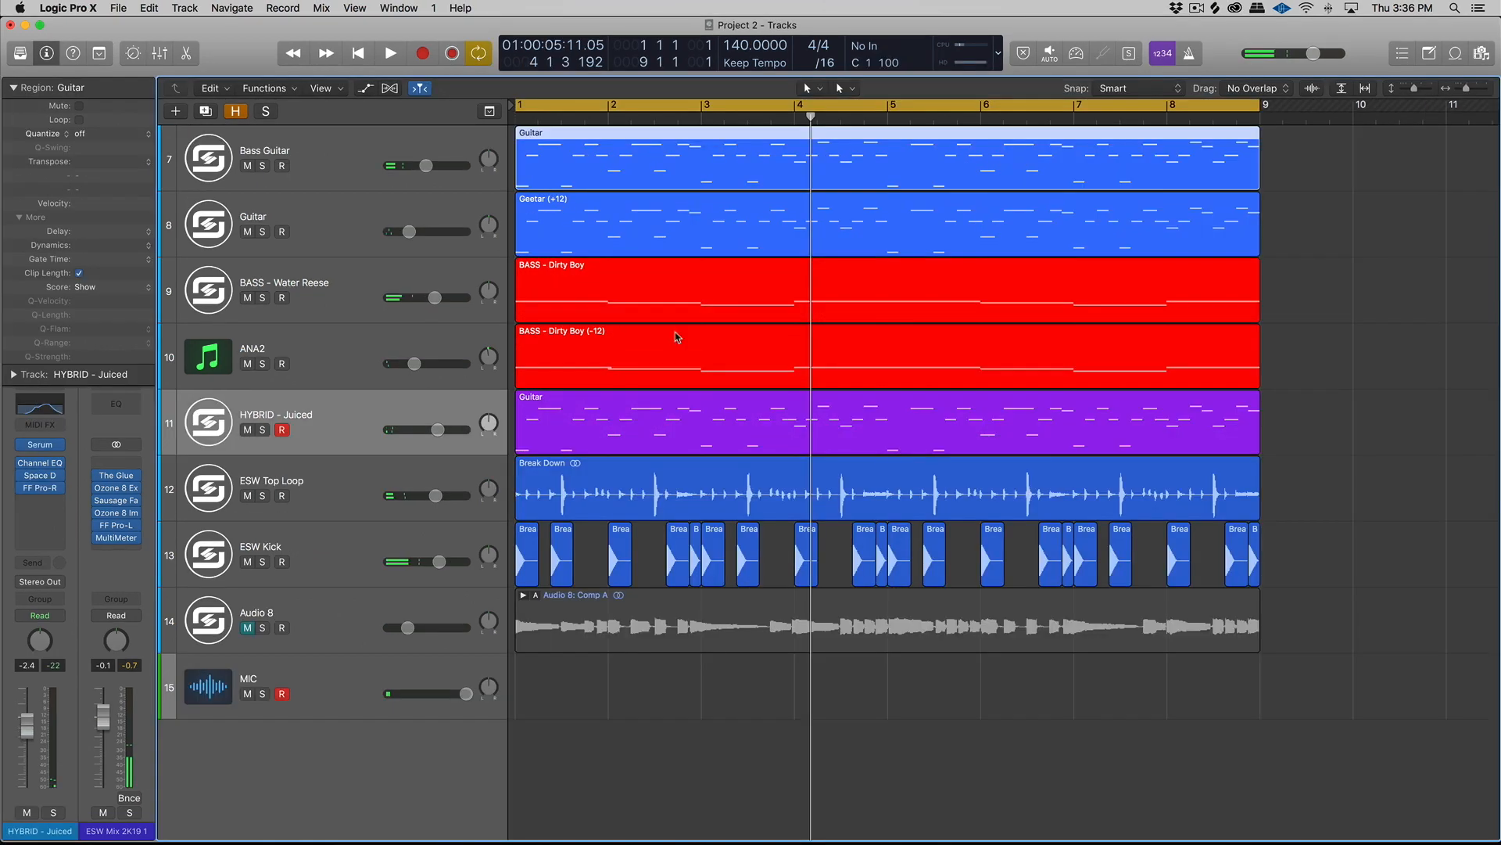
- Listen to the full loop, and to the HYBRID - Juiced track's Guitar region on its own in solo
key("space")
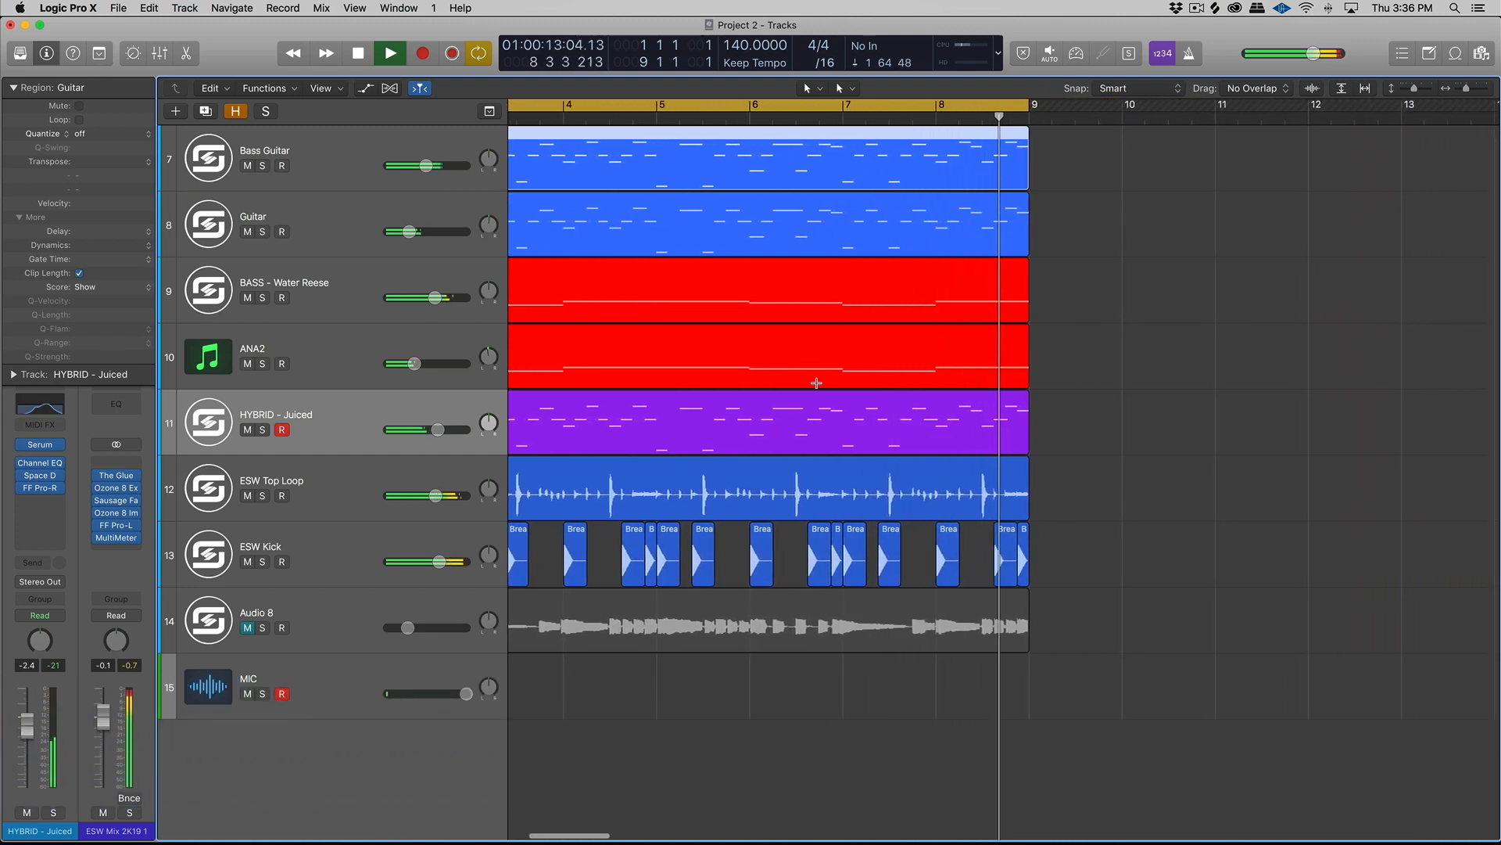
key("space")
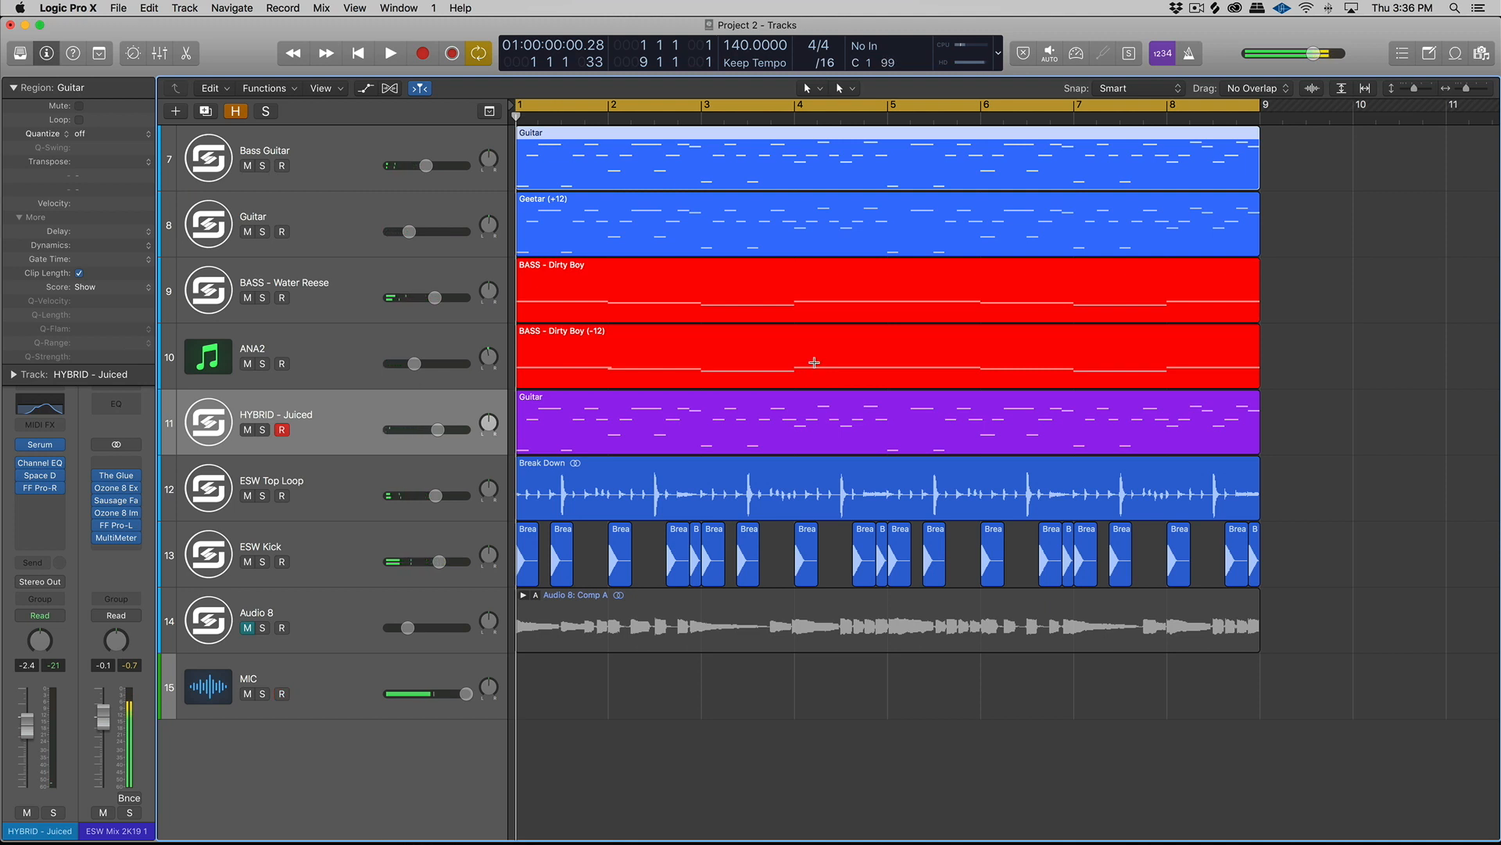
left_click(680, 411)
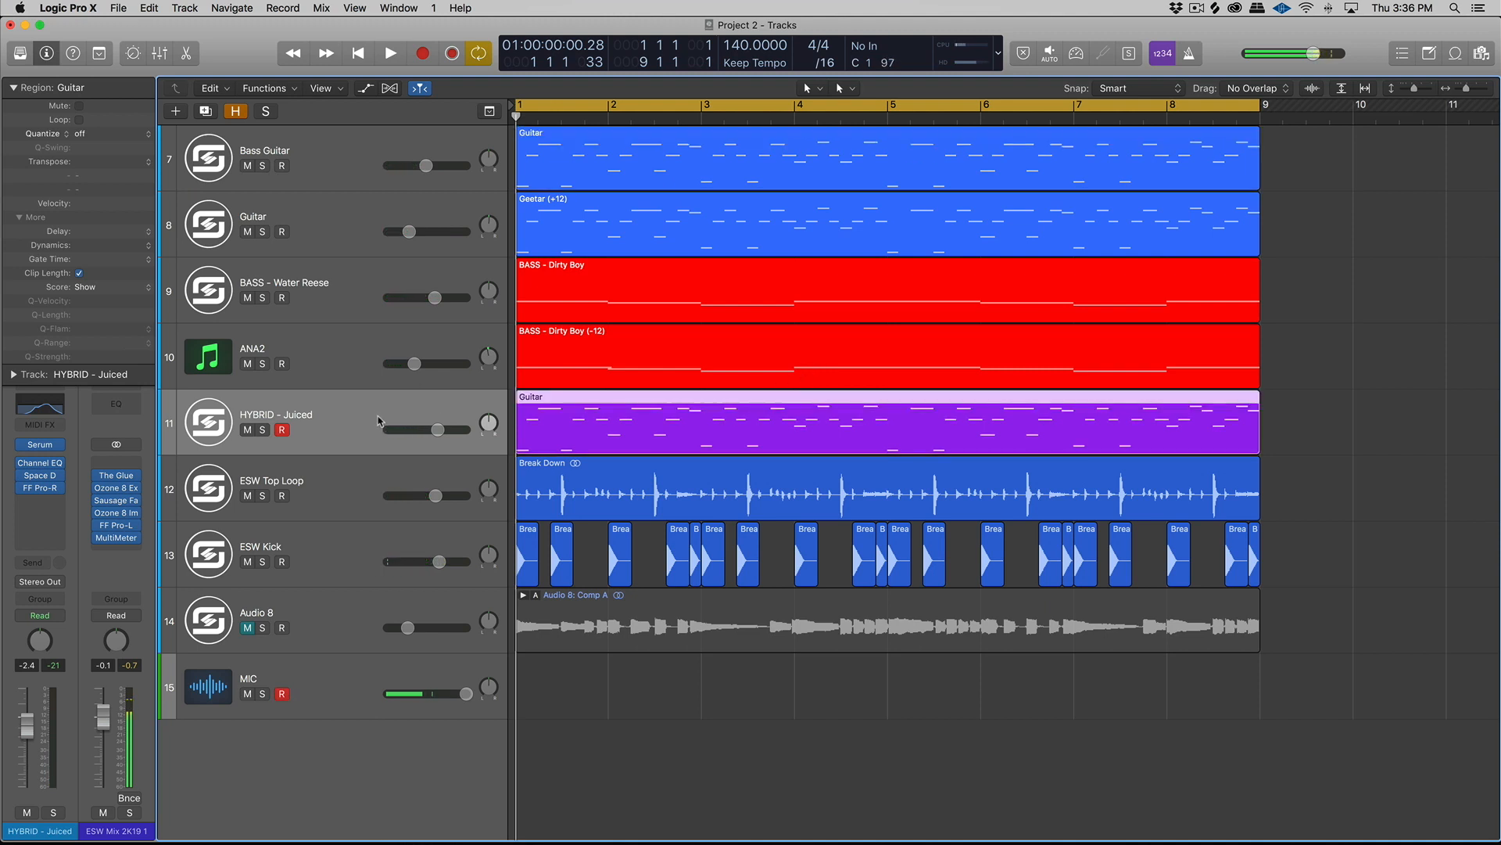
key("ctrl+s")
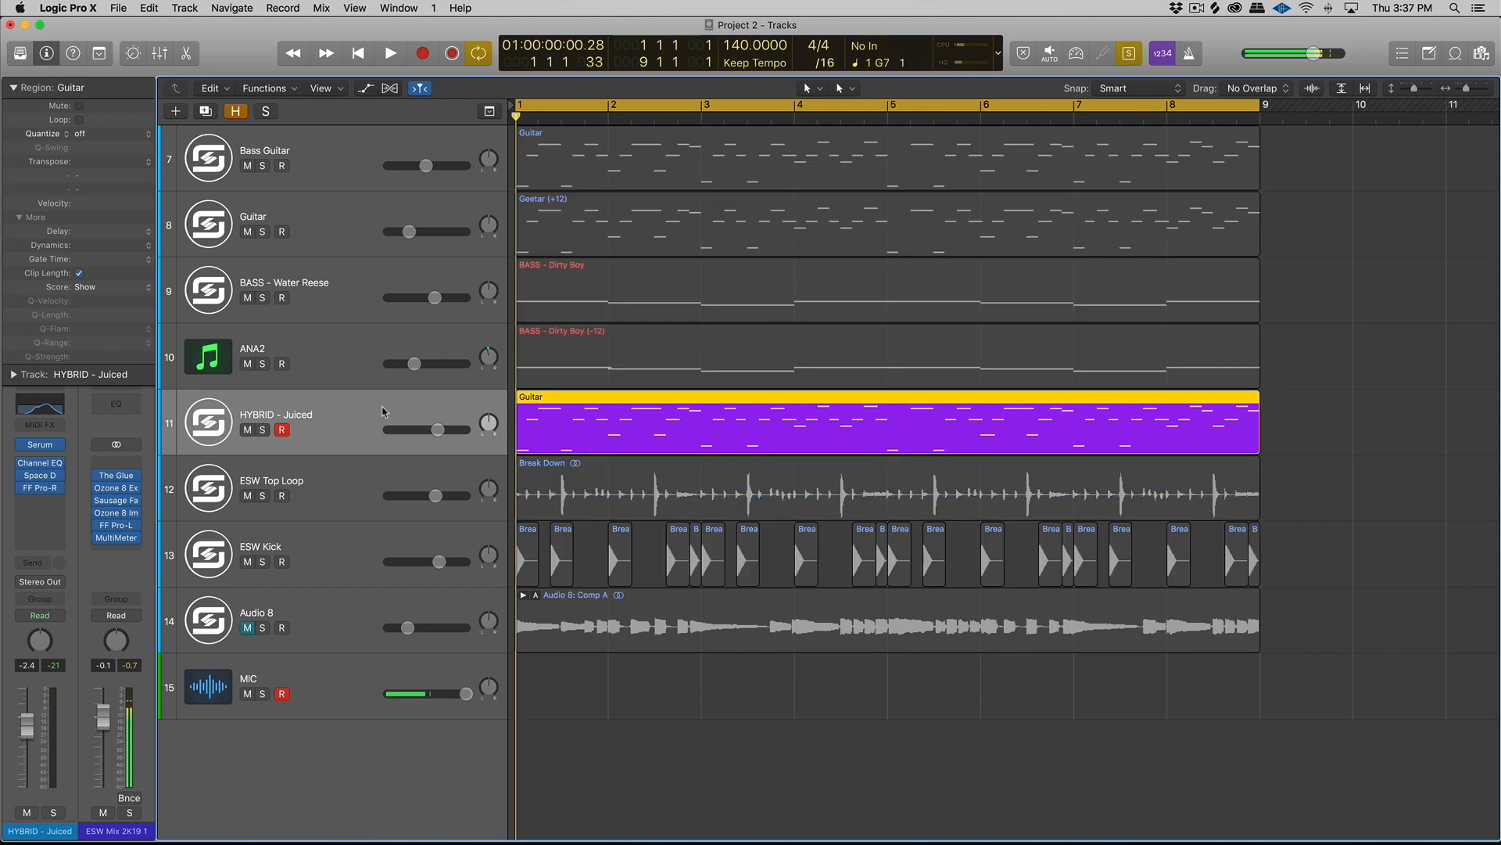
key("space")
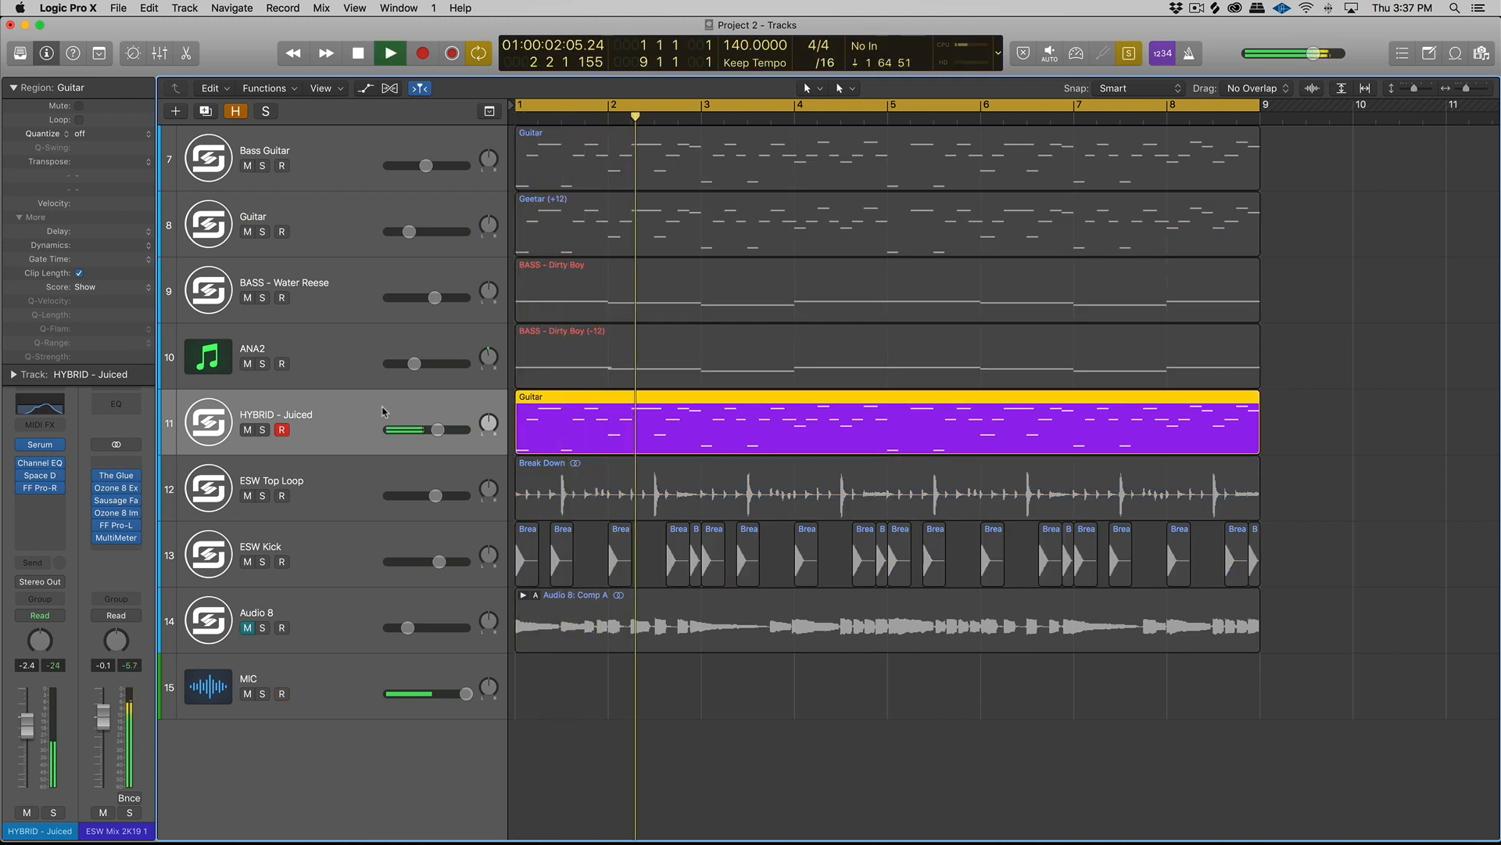
key("space")
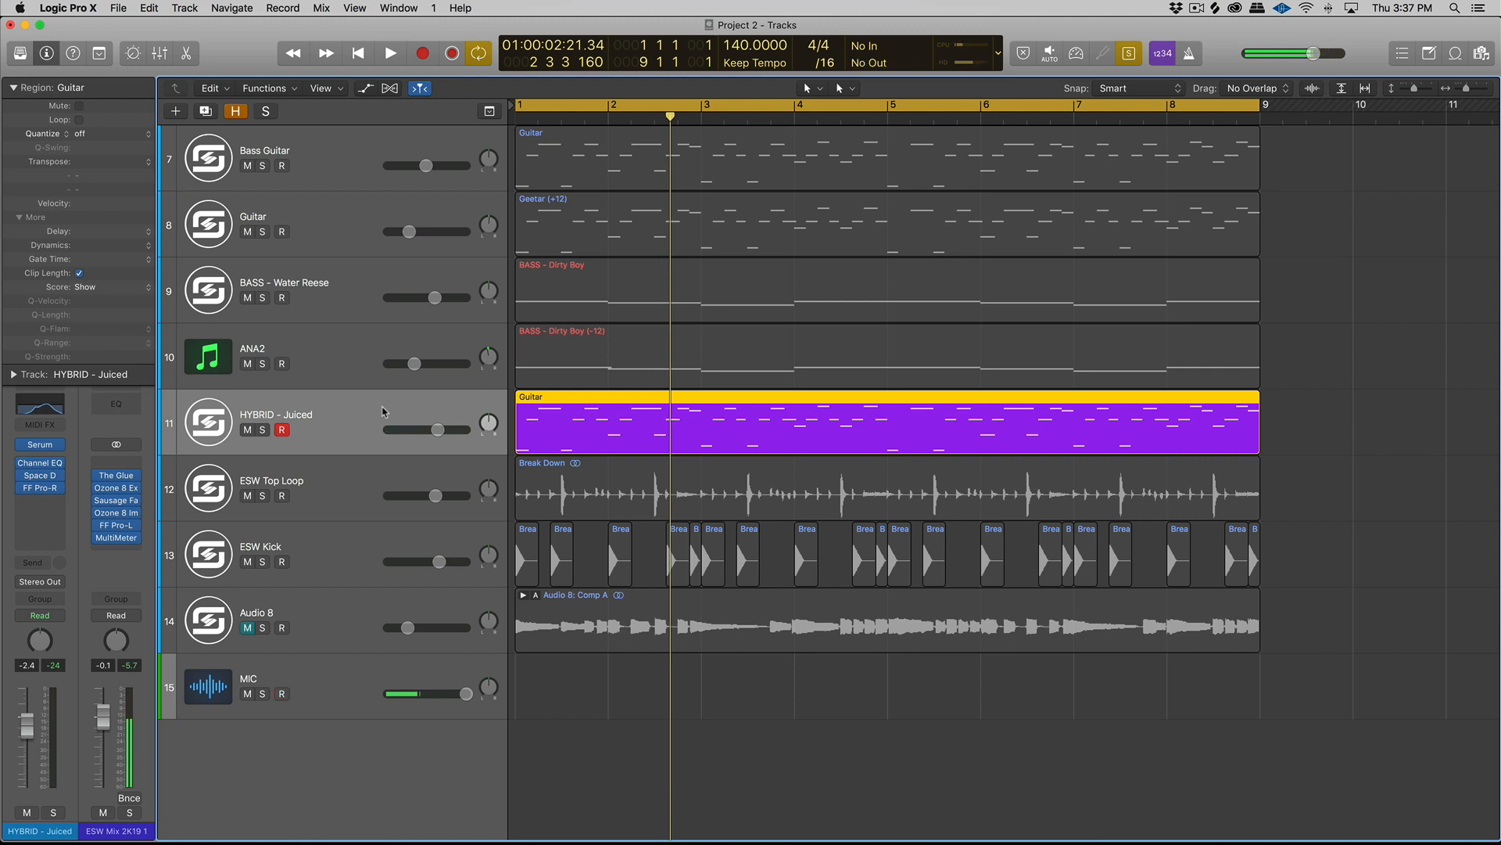
- Replace the HYBRID - Juiced track's region with a copy of the Bass Guitar track's Guitar region, with solo turned off
key("Delete")
key("super+a")
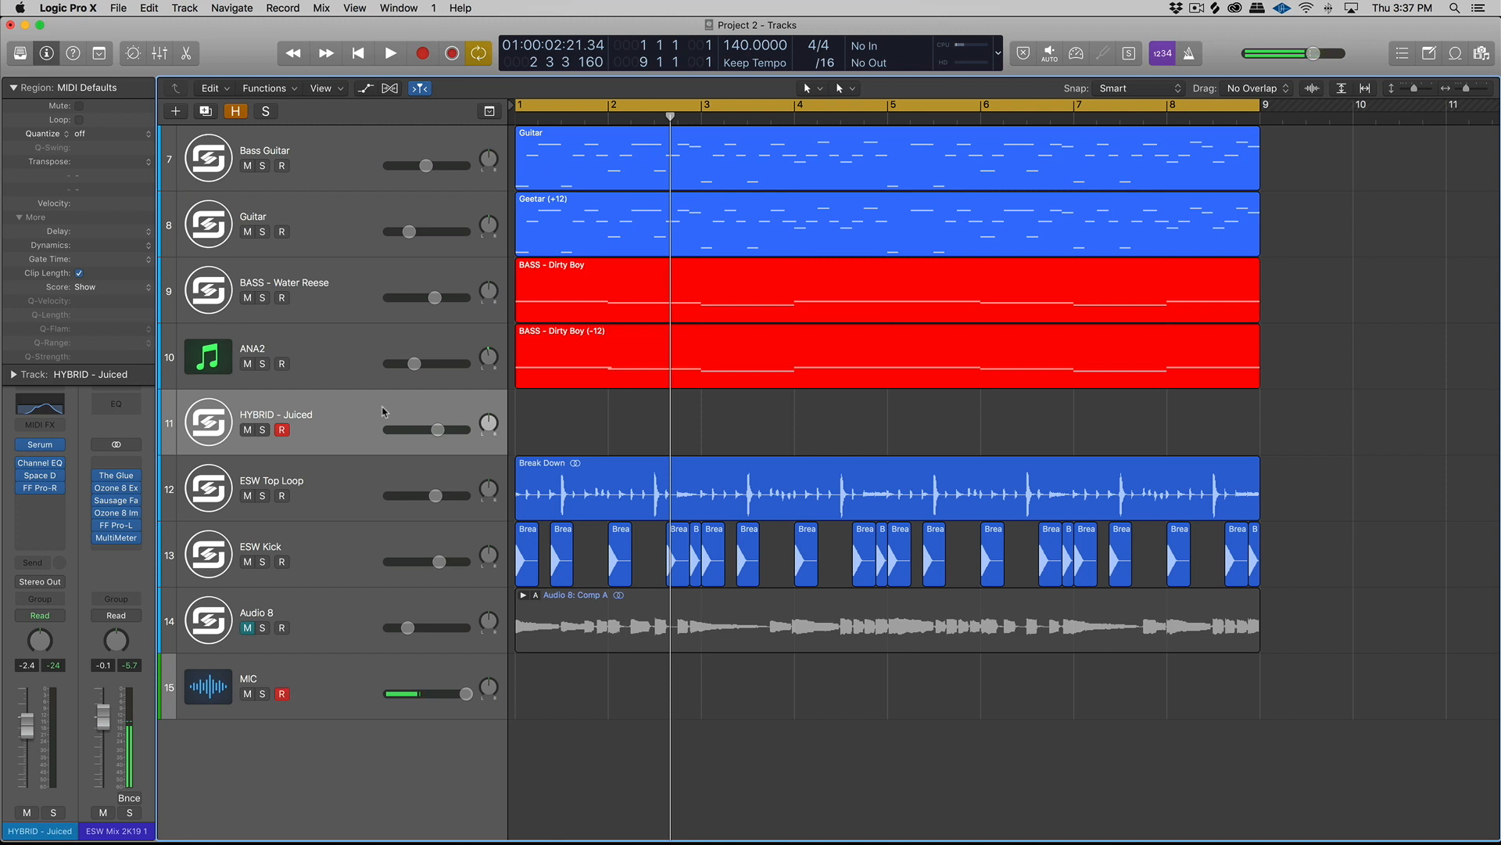
left_click(570, 140)
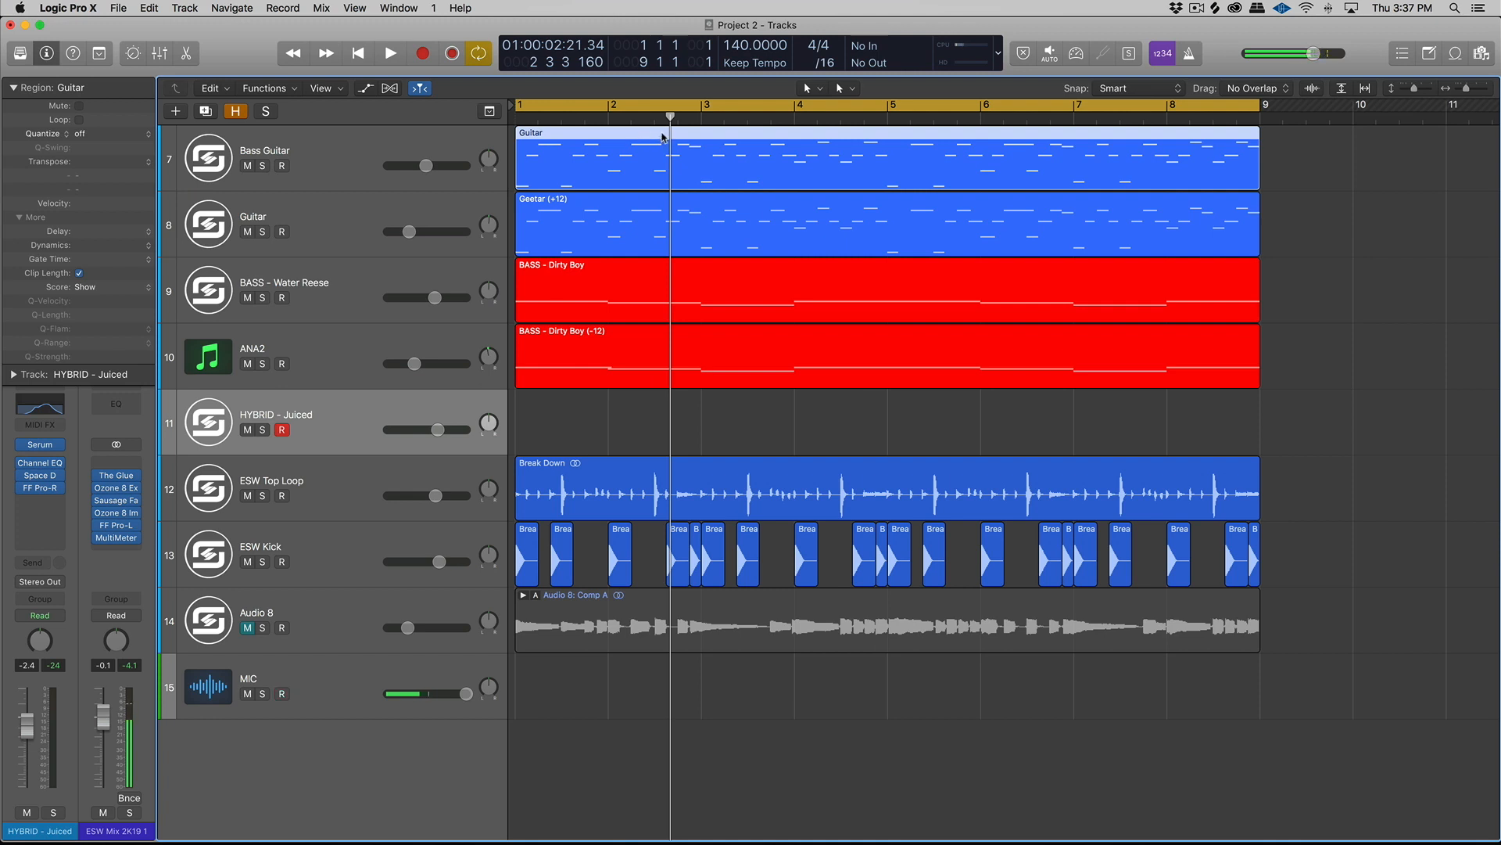
left_click_drag(657, 138, 654, 403)
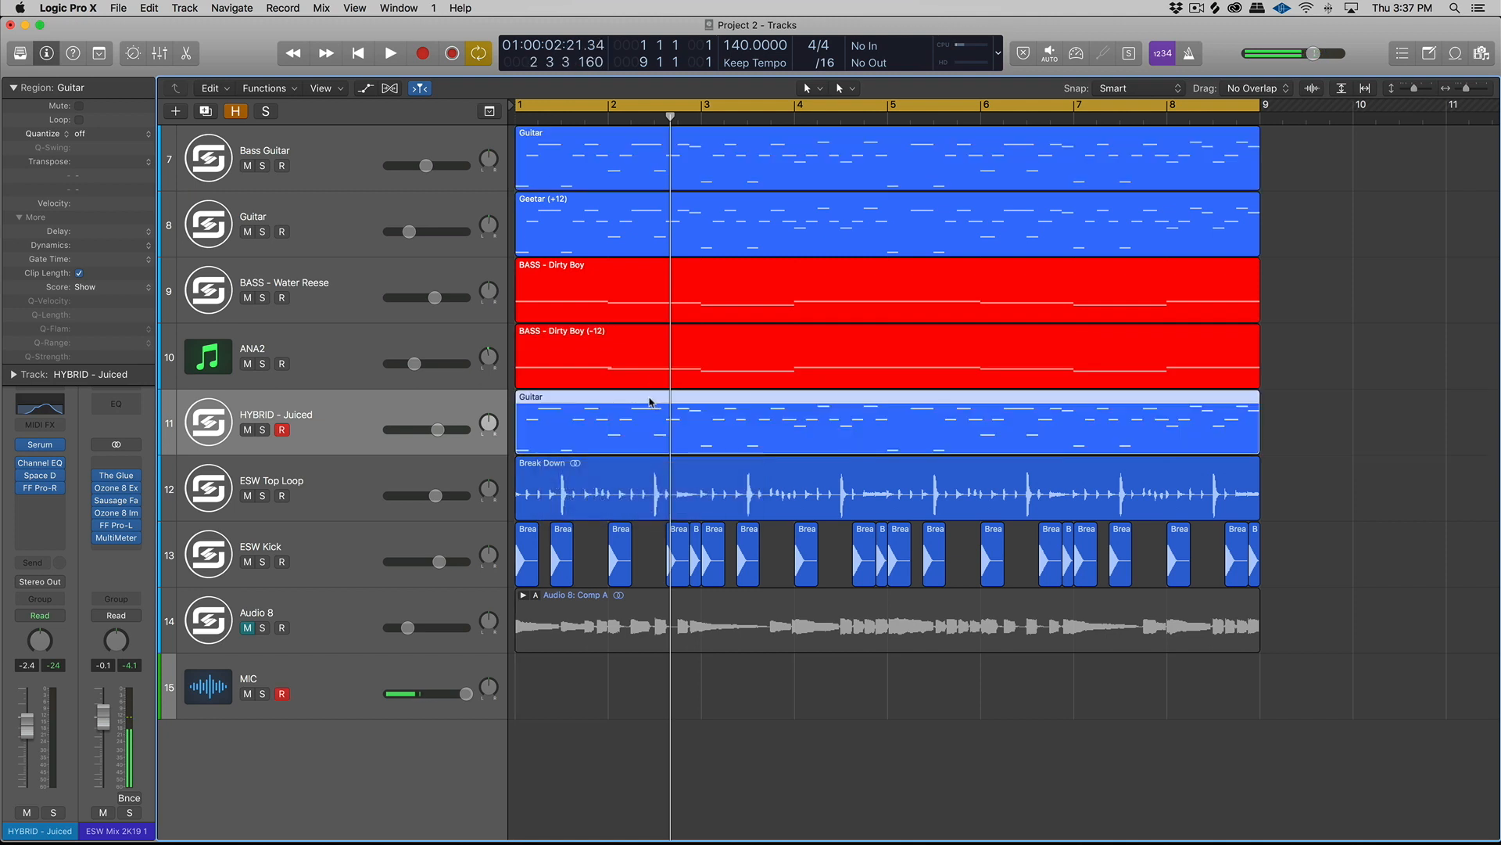
- Color the copied Guitar region on the HYBRID - Juiced track bright magenta
key("alt+c")
left_click(882, 377)
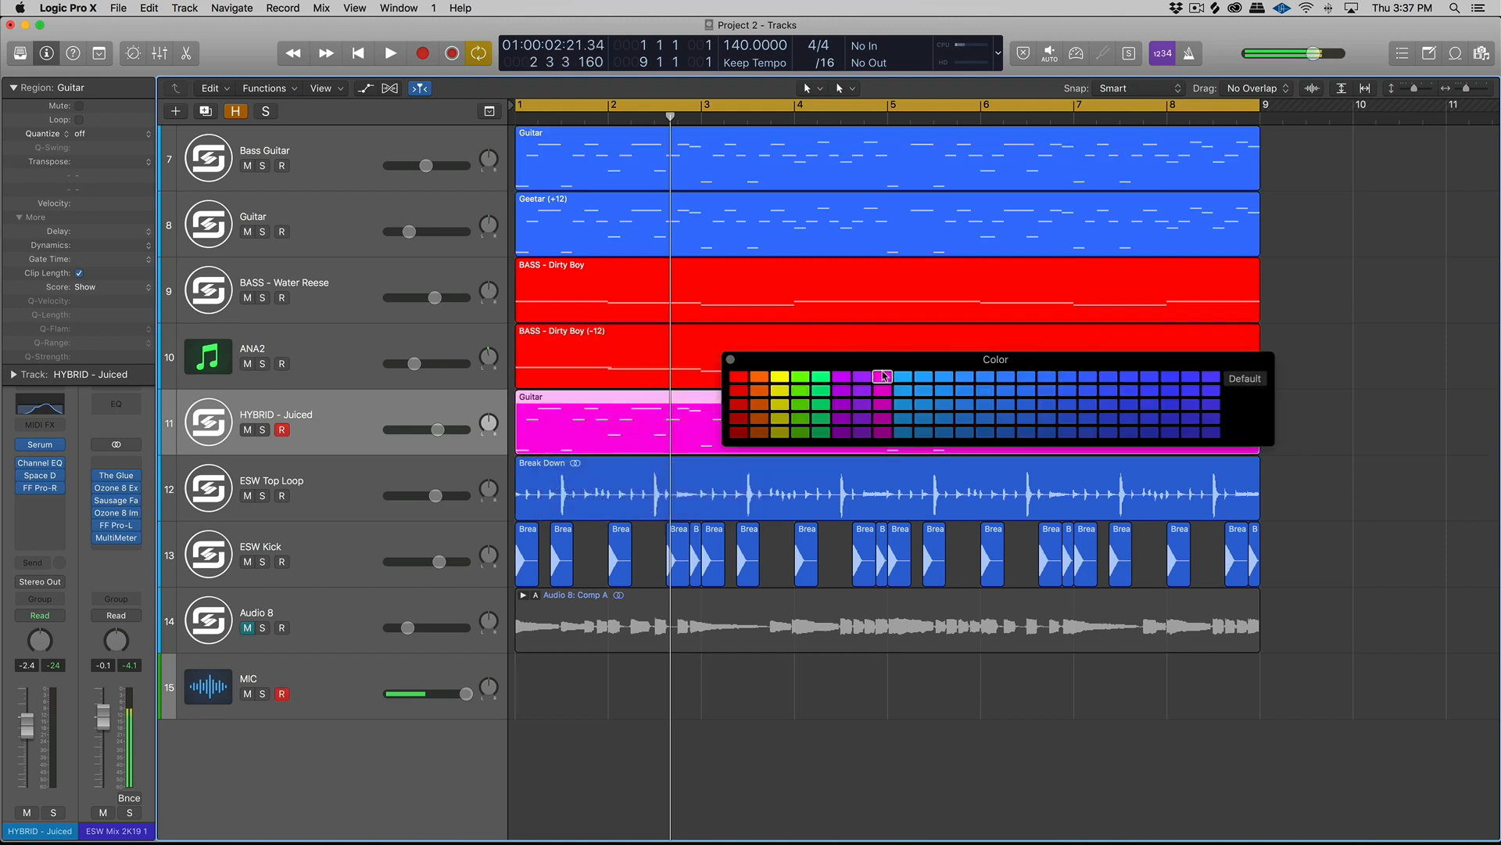
left_click(731, 359)
- Remove the Channel EQ, Space Designer and FF Pro-R effects from the HYBRID - Juiced track, leaving only Serum
left_click(60, 463)
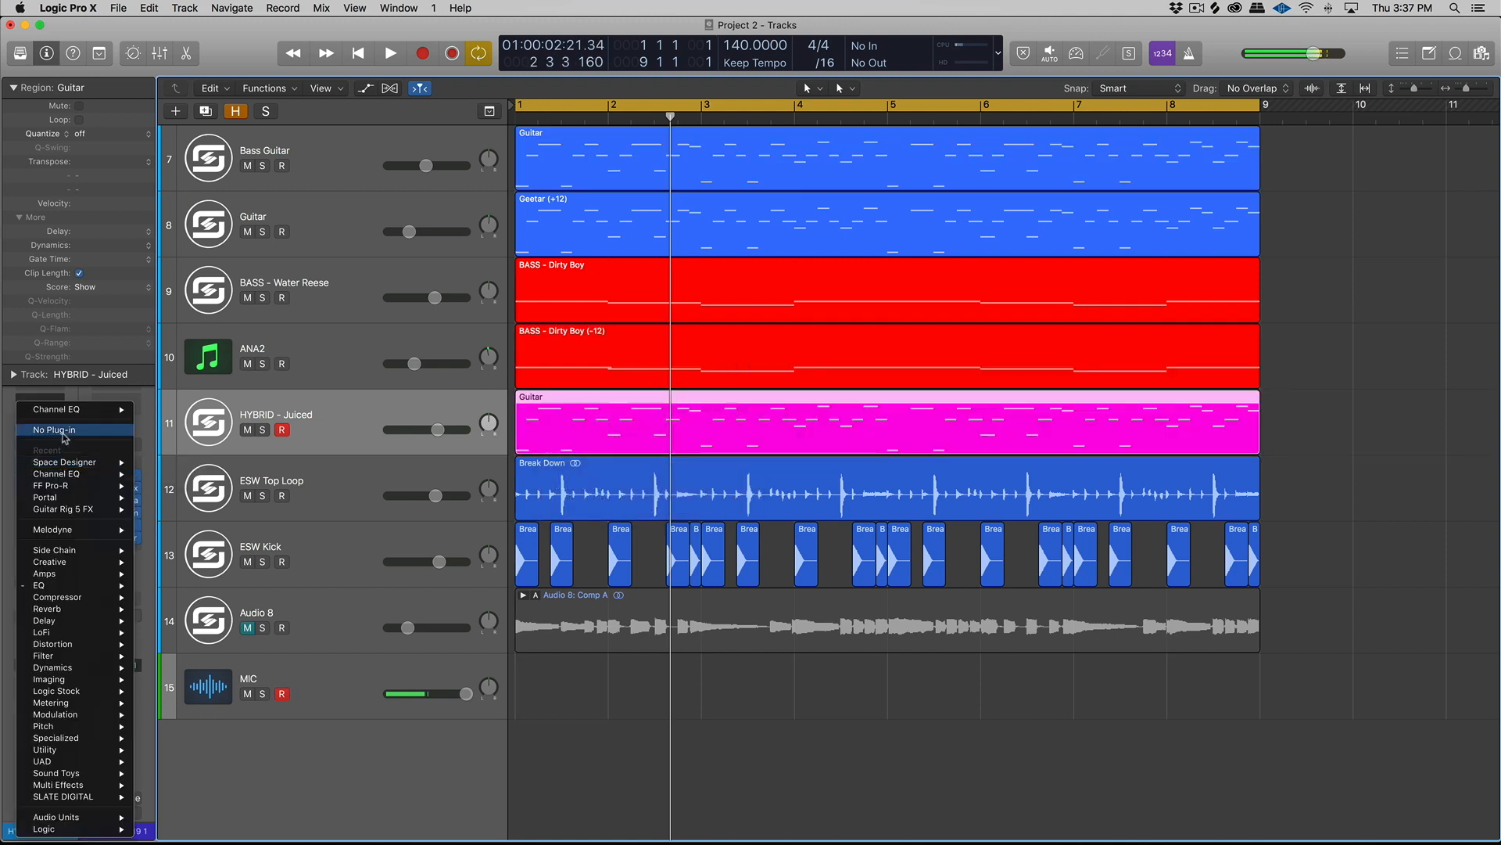
left_click(66, 438)
left_click(68, 438)
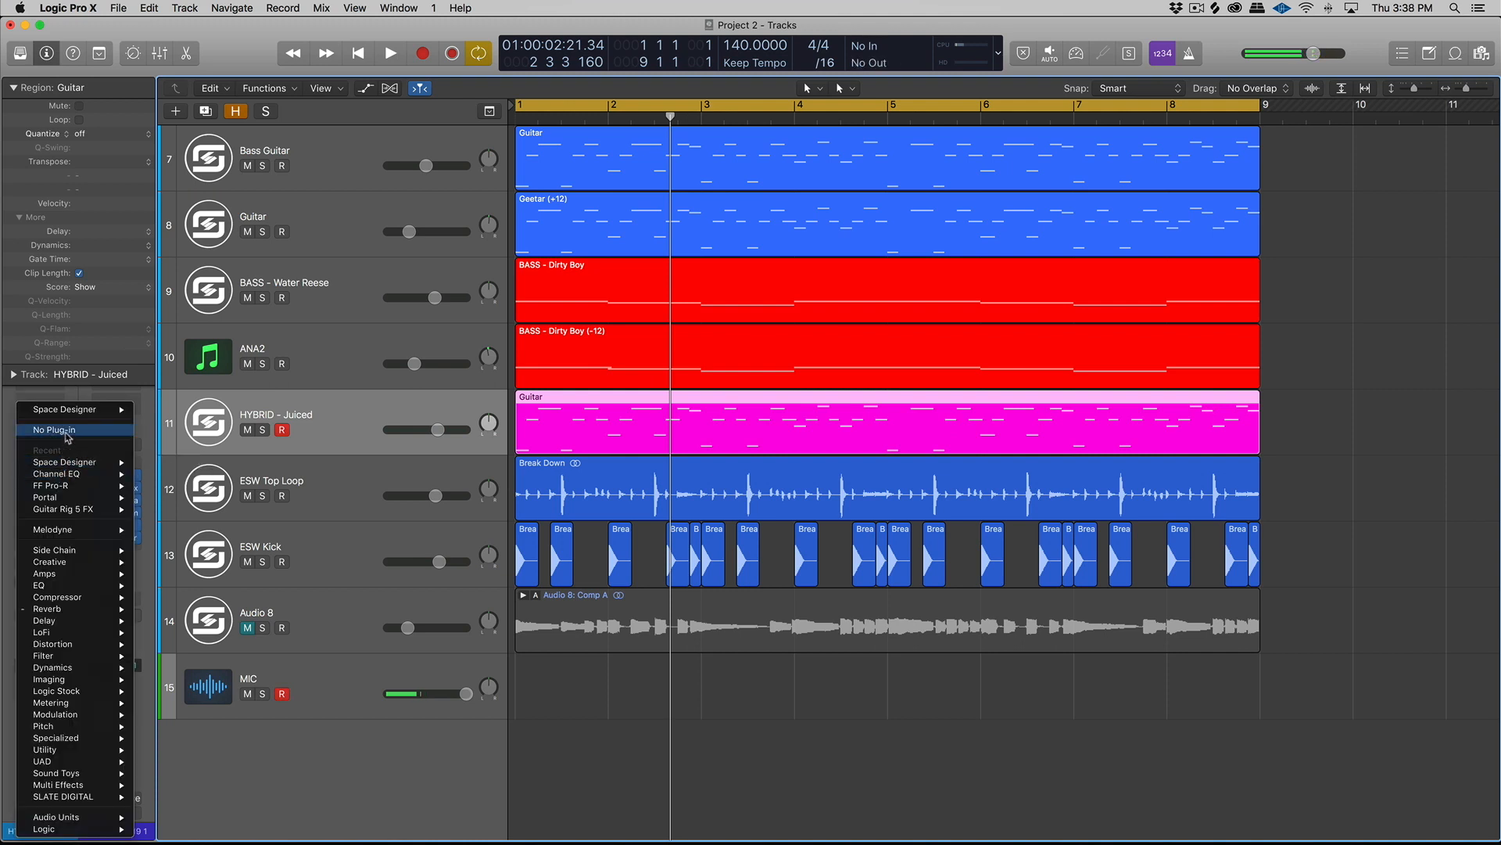
left_click(67, 436)
left_click(66, 436)
left_click(64, 435)
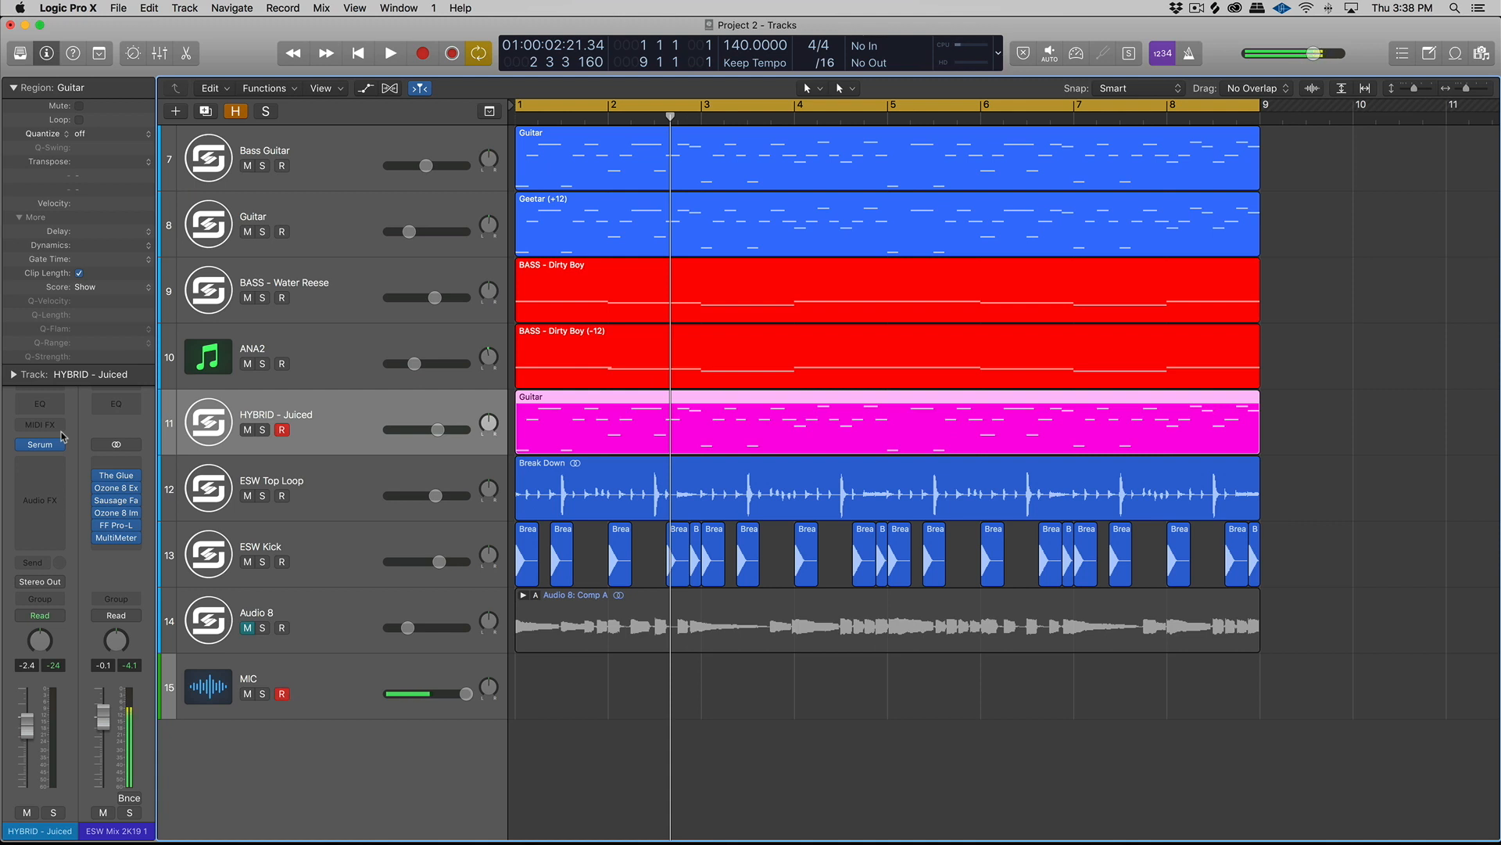
- Solo the HYBRID - Juiced region and set the Env 1 attack in its Serum instrument to about 6.2 ms
key("ctrl+s")
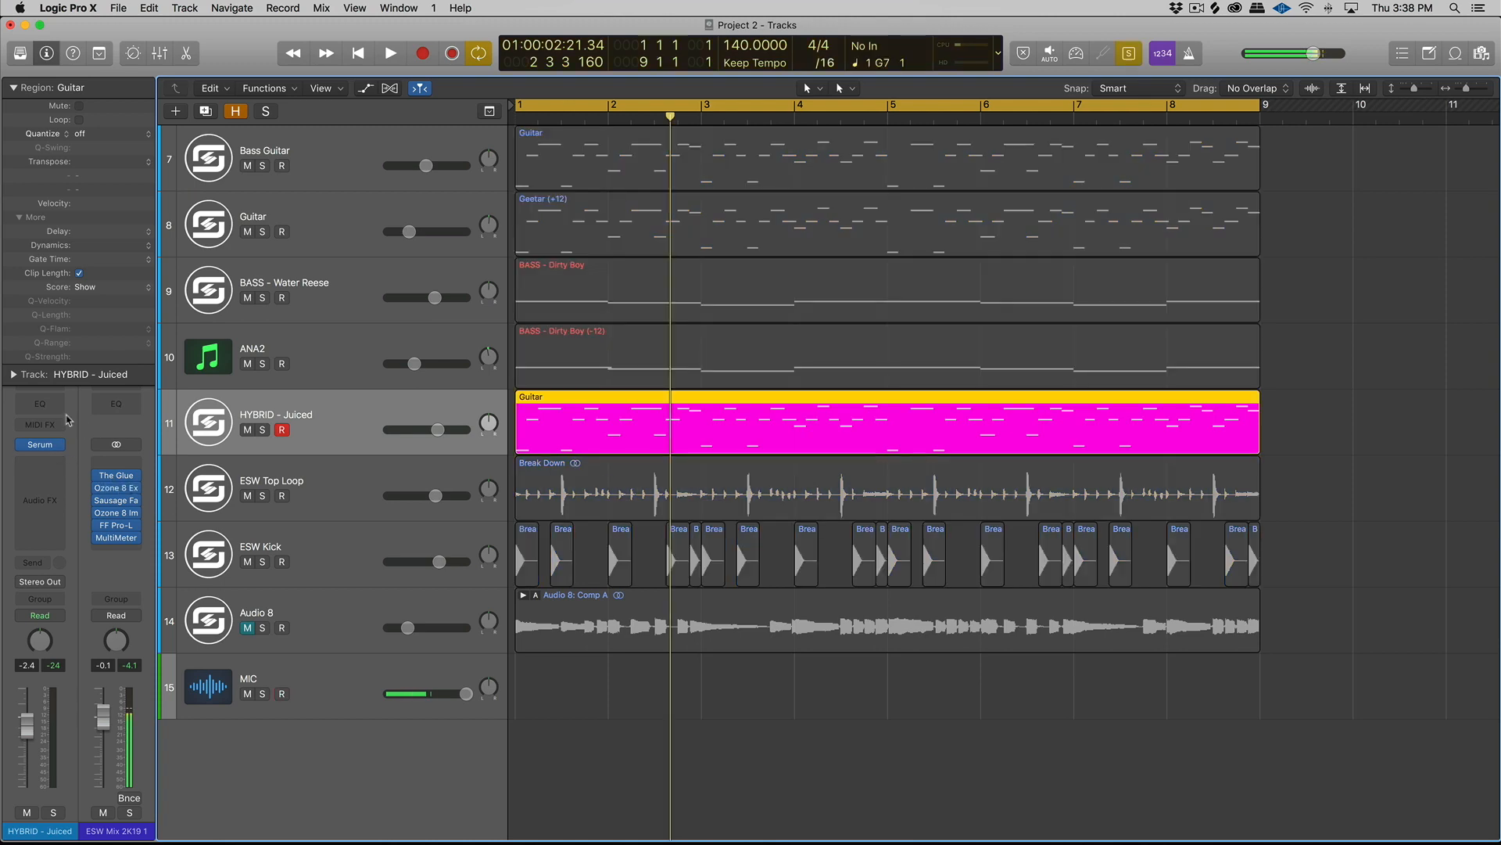
mouse_move(43, 446)
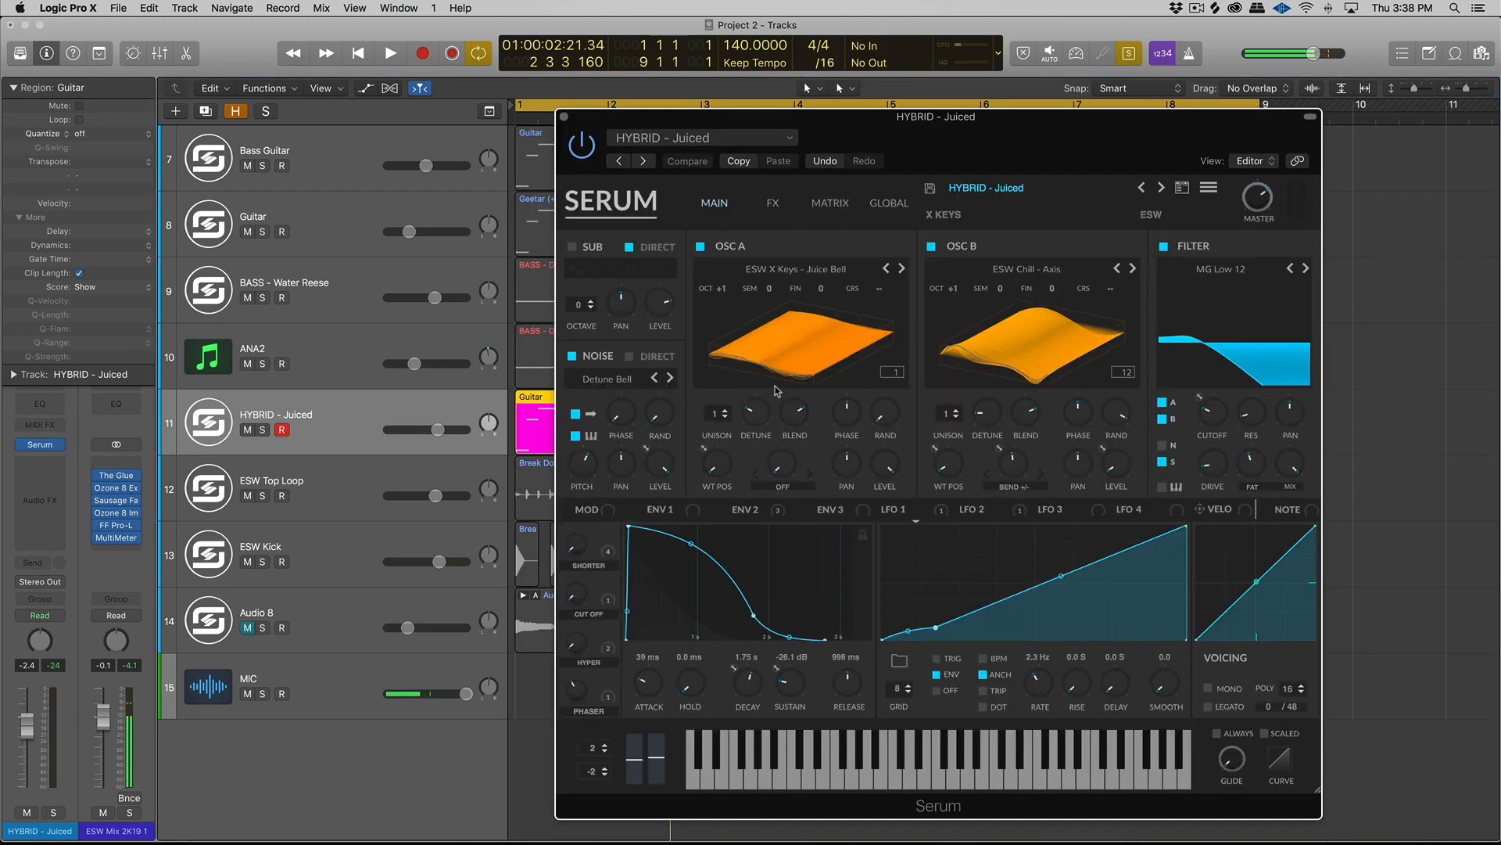
left_click_drag(654, 682, 653, 728)
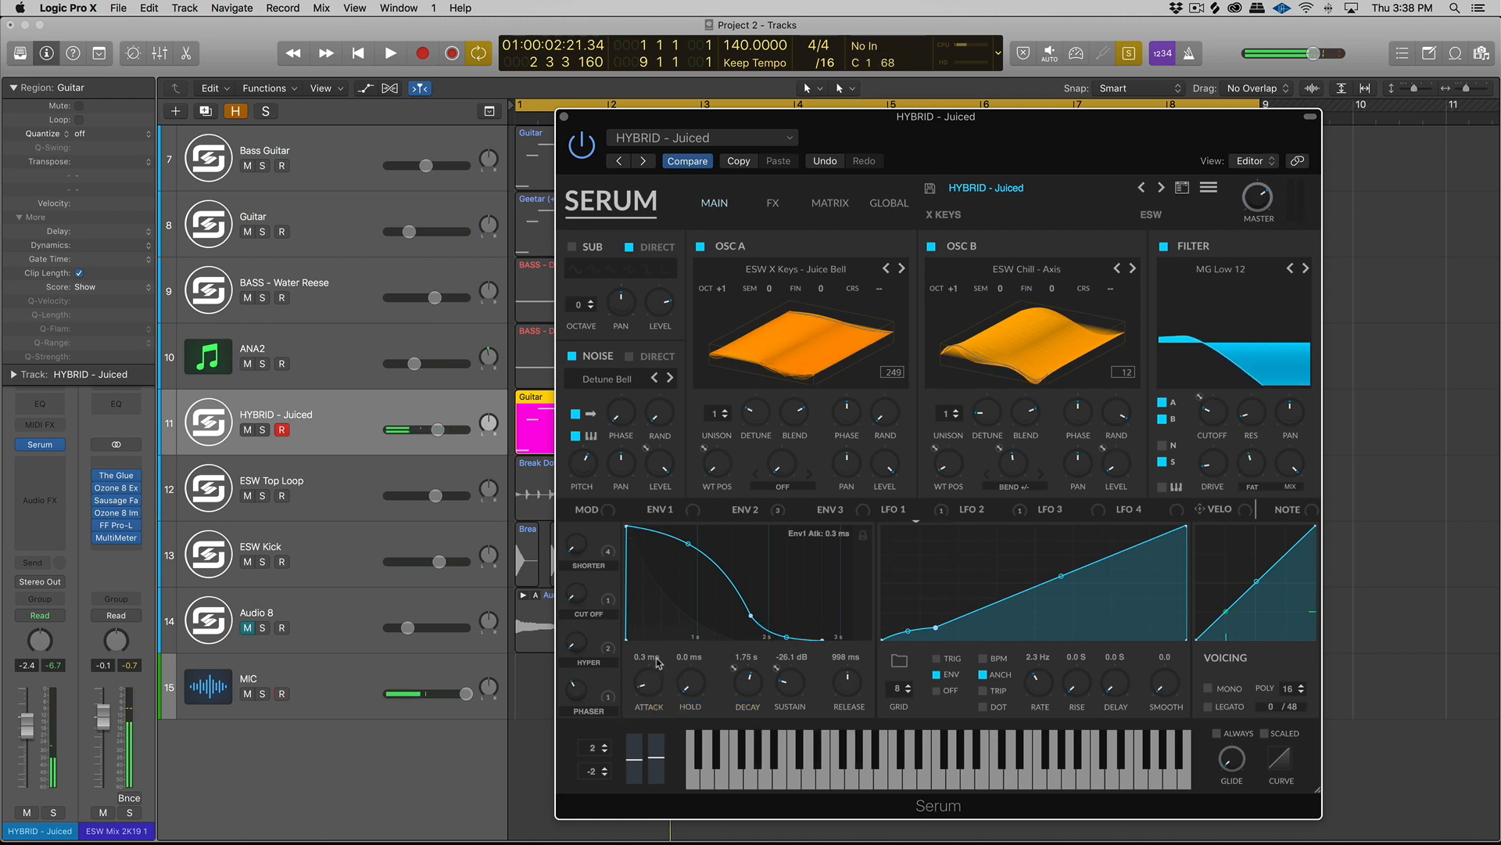
left_click_drag(658, 662, 660, 654)
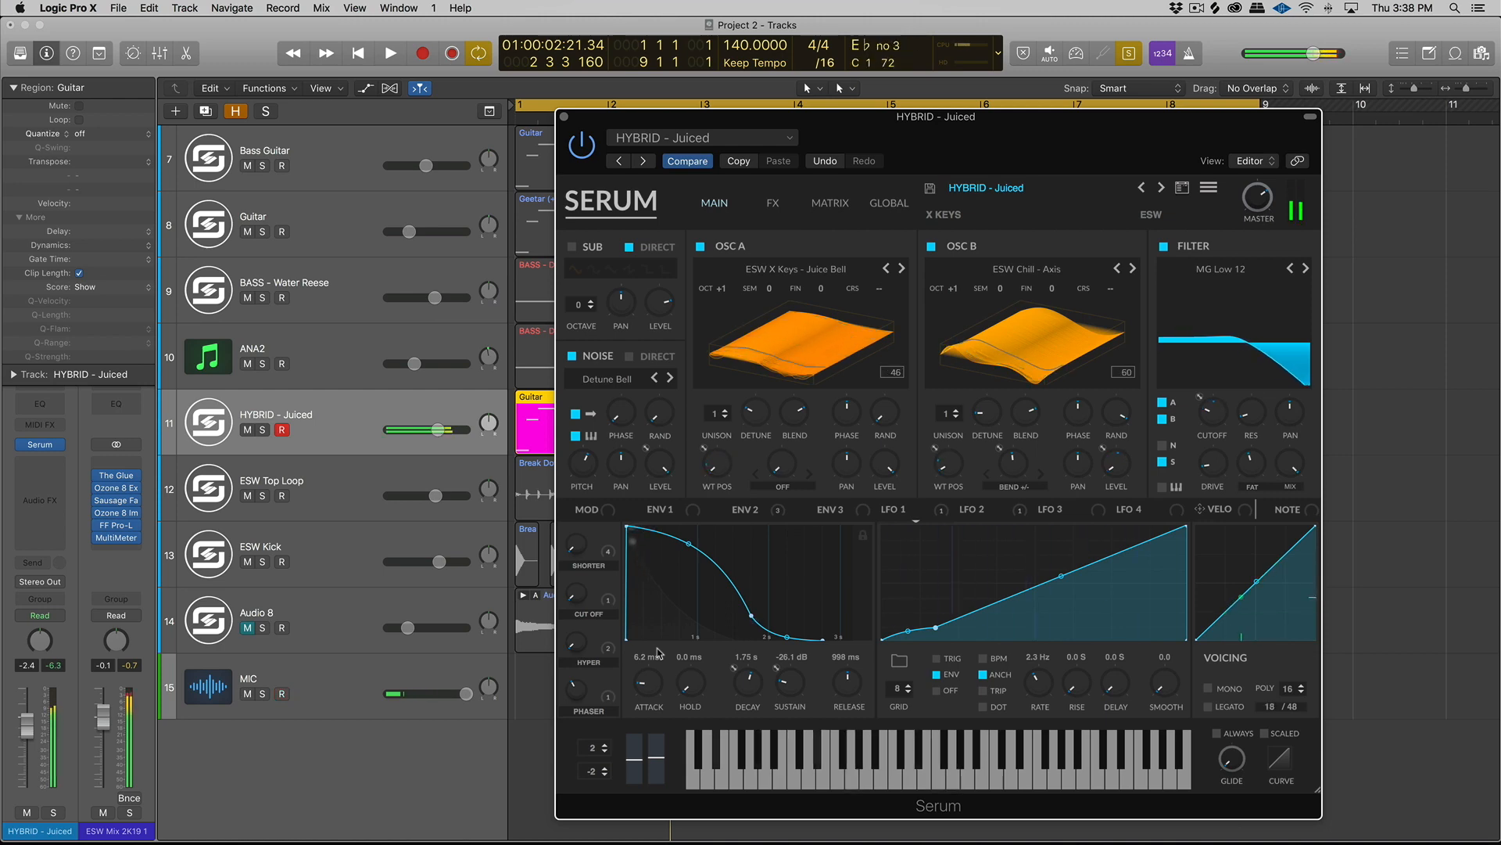
left_click(564, 117)
- Turn solo off and listen to the whole mix from bar 1 with the dry HYBRID - Juiced layer
key("ctrl+s")
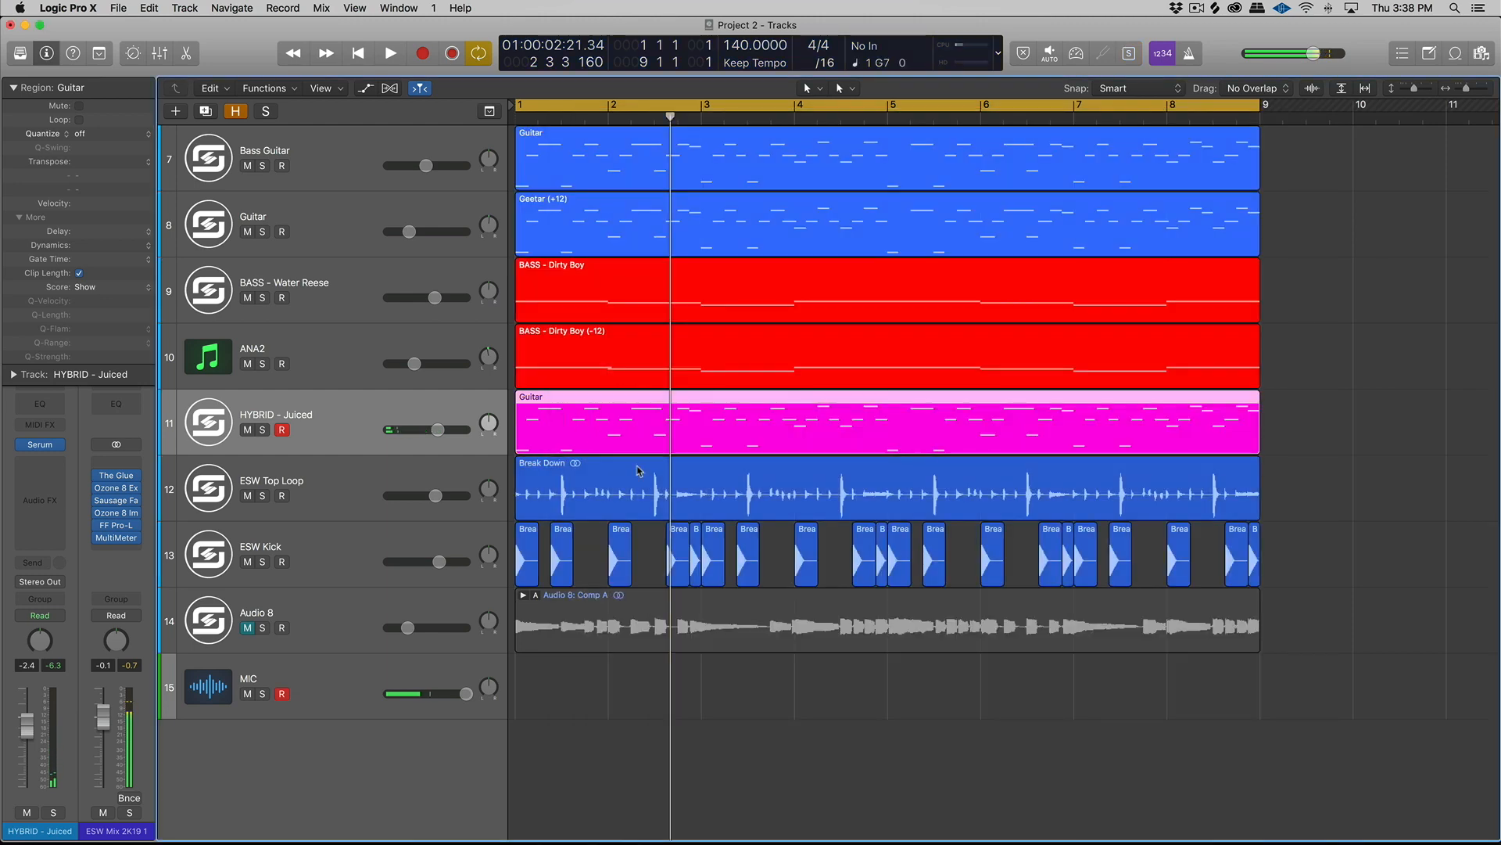
key("Return")
key("space")
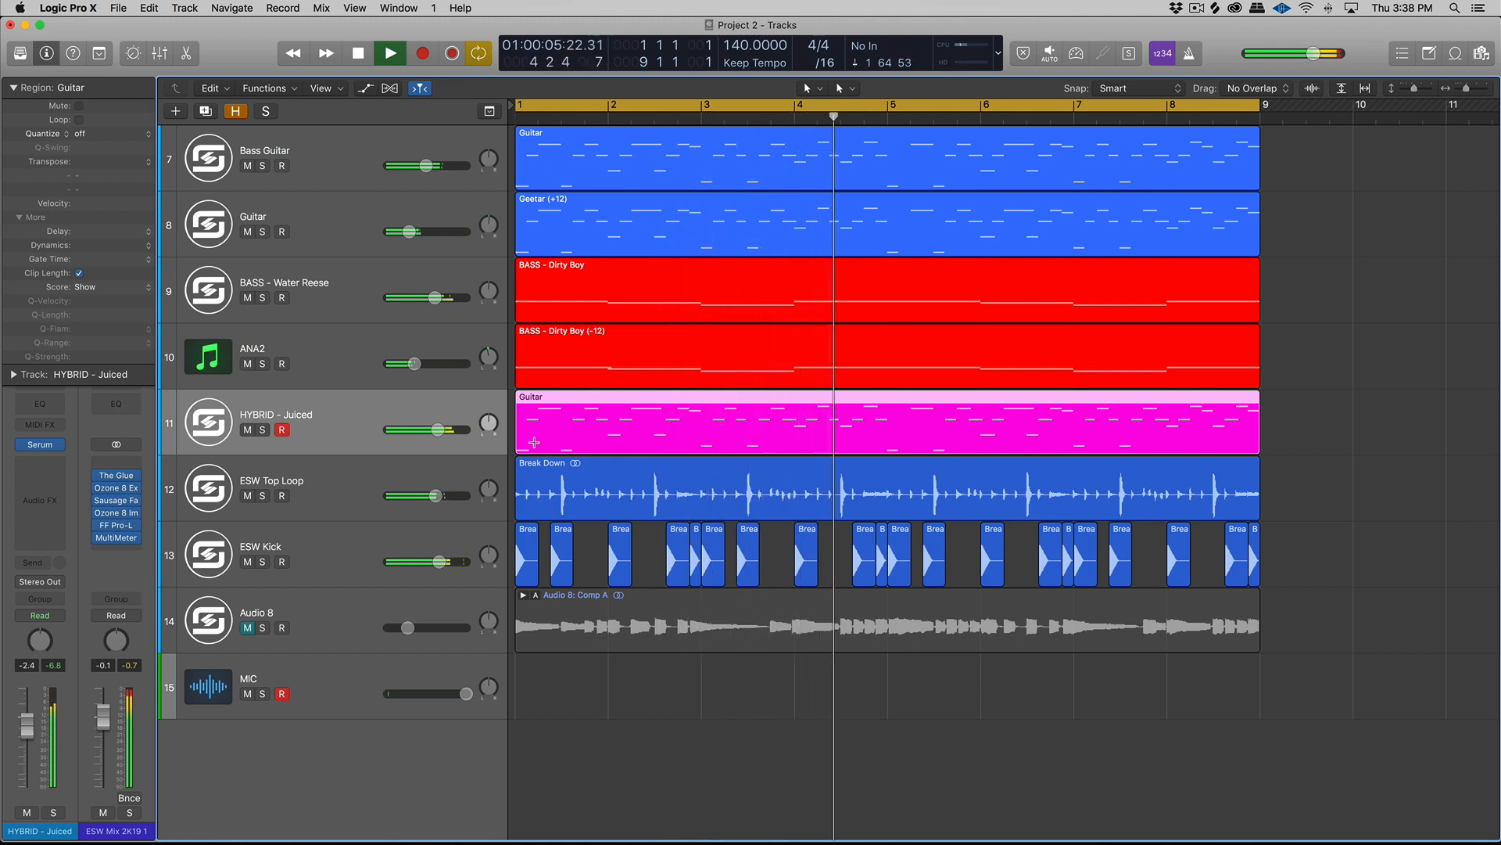
key("space")
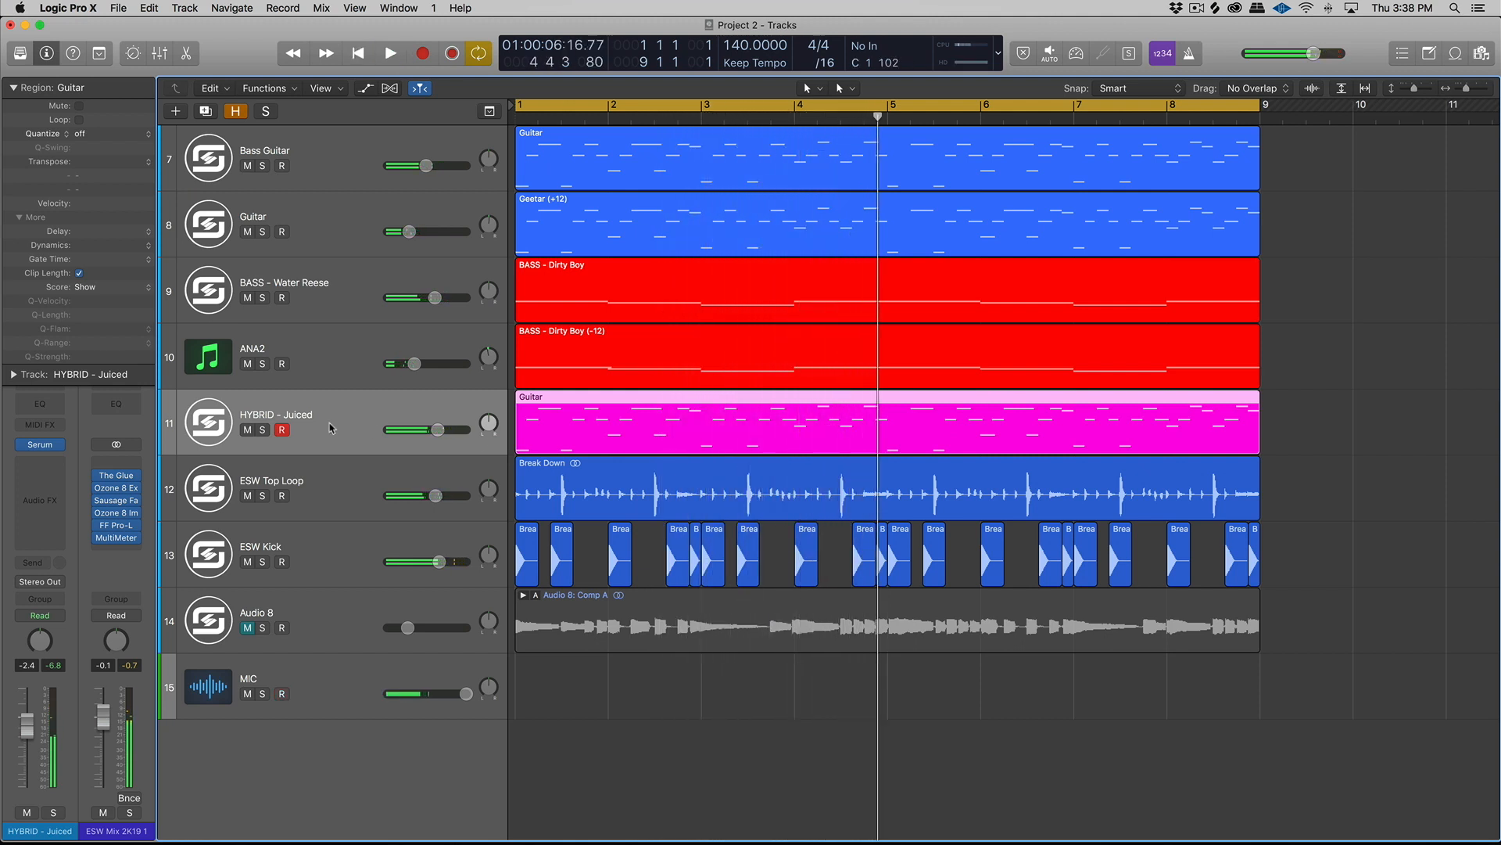
- Add a Channel EQ to the HYBRID - Juiced track with a low cut at 225 Hz and a high cut at 2300 Hz
left_click(39, 403)
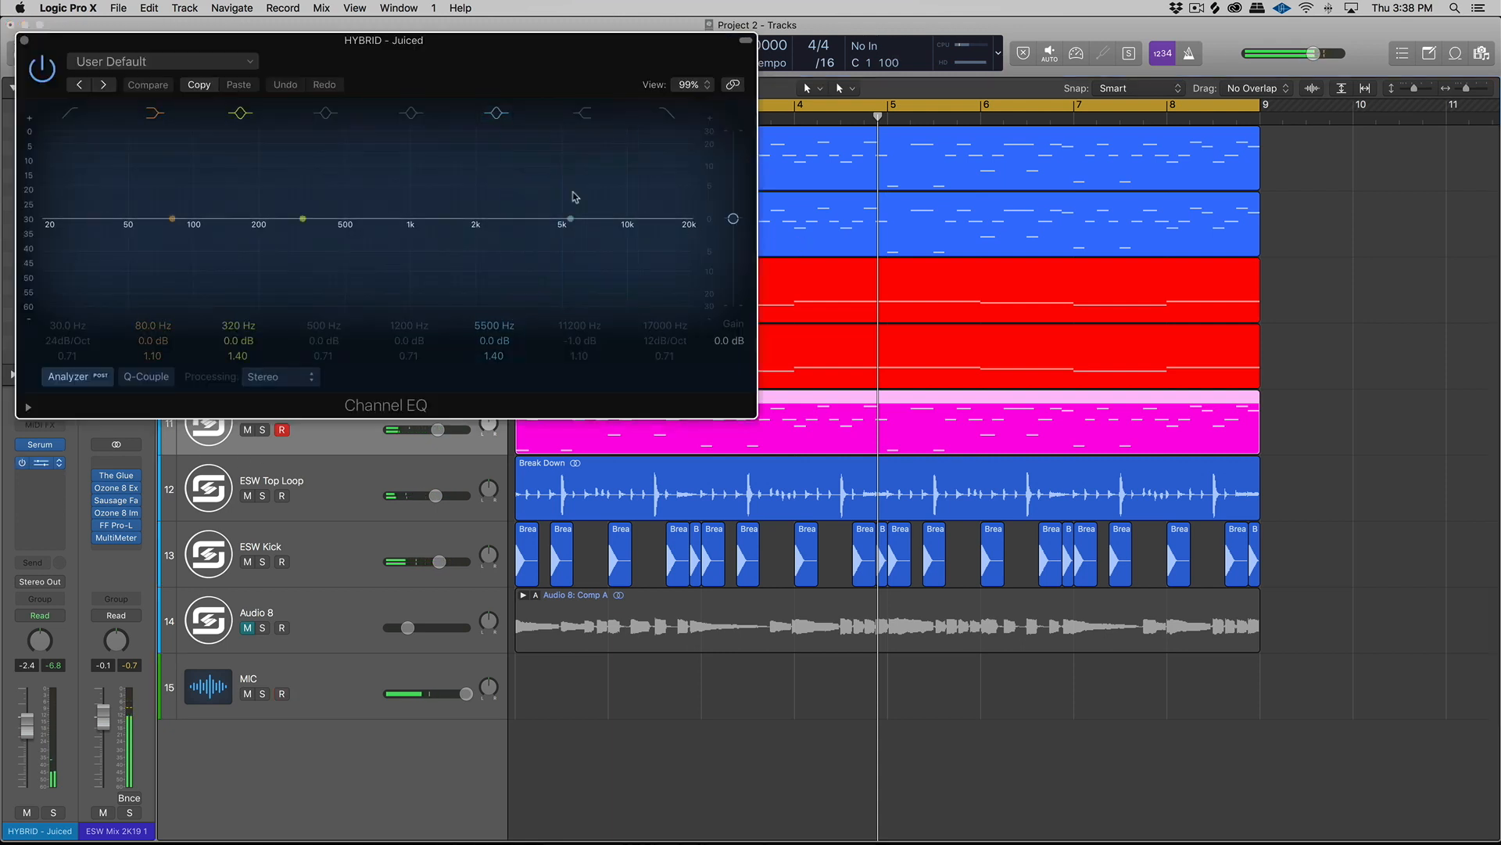
left_click(84, 205)
left_click_drag(114, 249, 298, 228)
left_click(668, 229)
left_click_drag(669, 229, 478, 241)
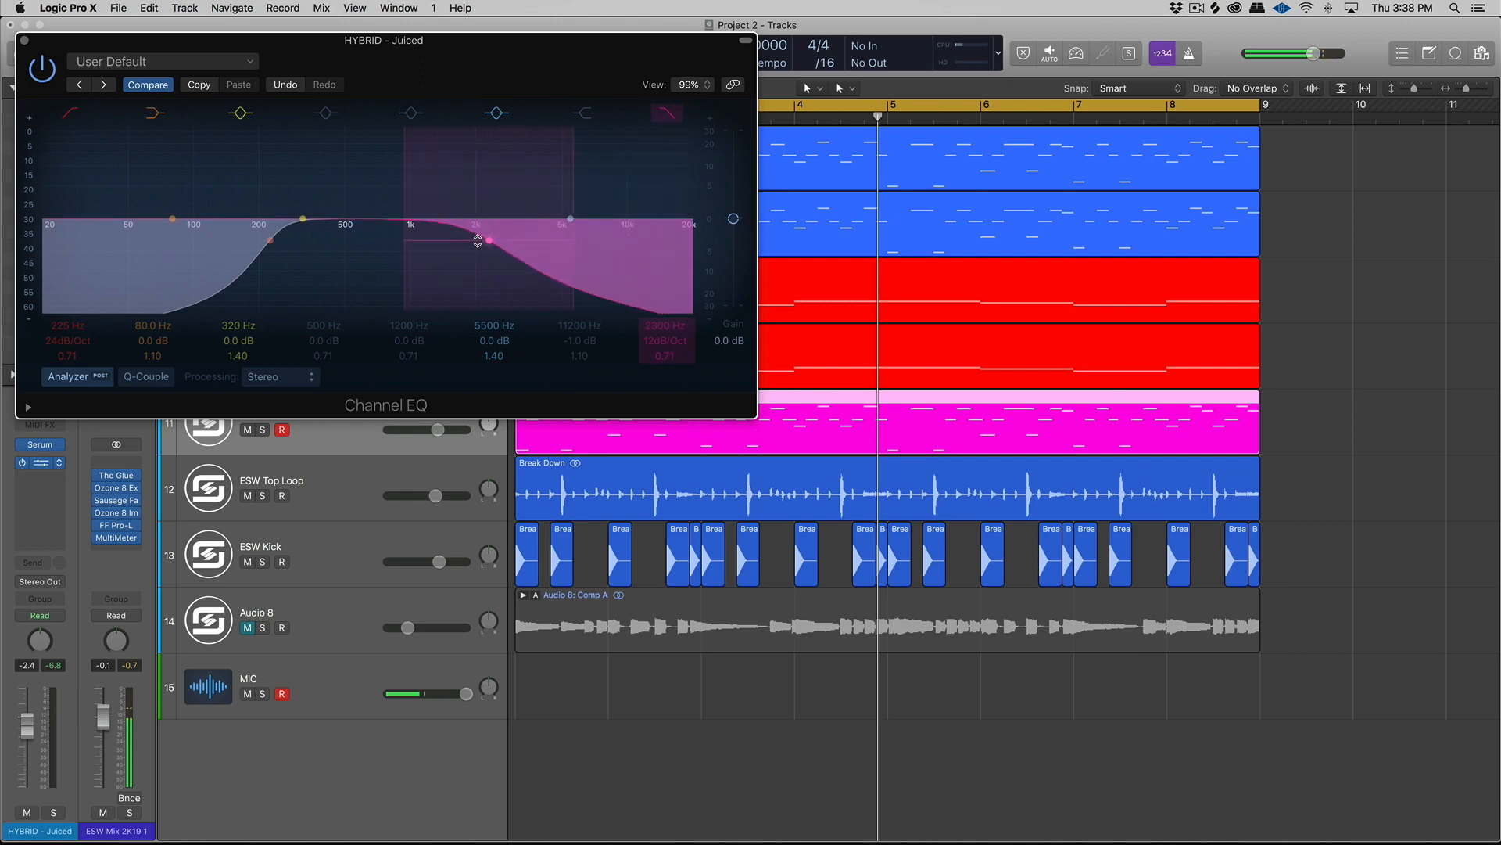
- Turn on solo and lower the low cut in the HYBRID - Juiced Channel EQ to about 198 Hz
key("ctrl+s")
left_click(888, 297)
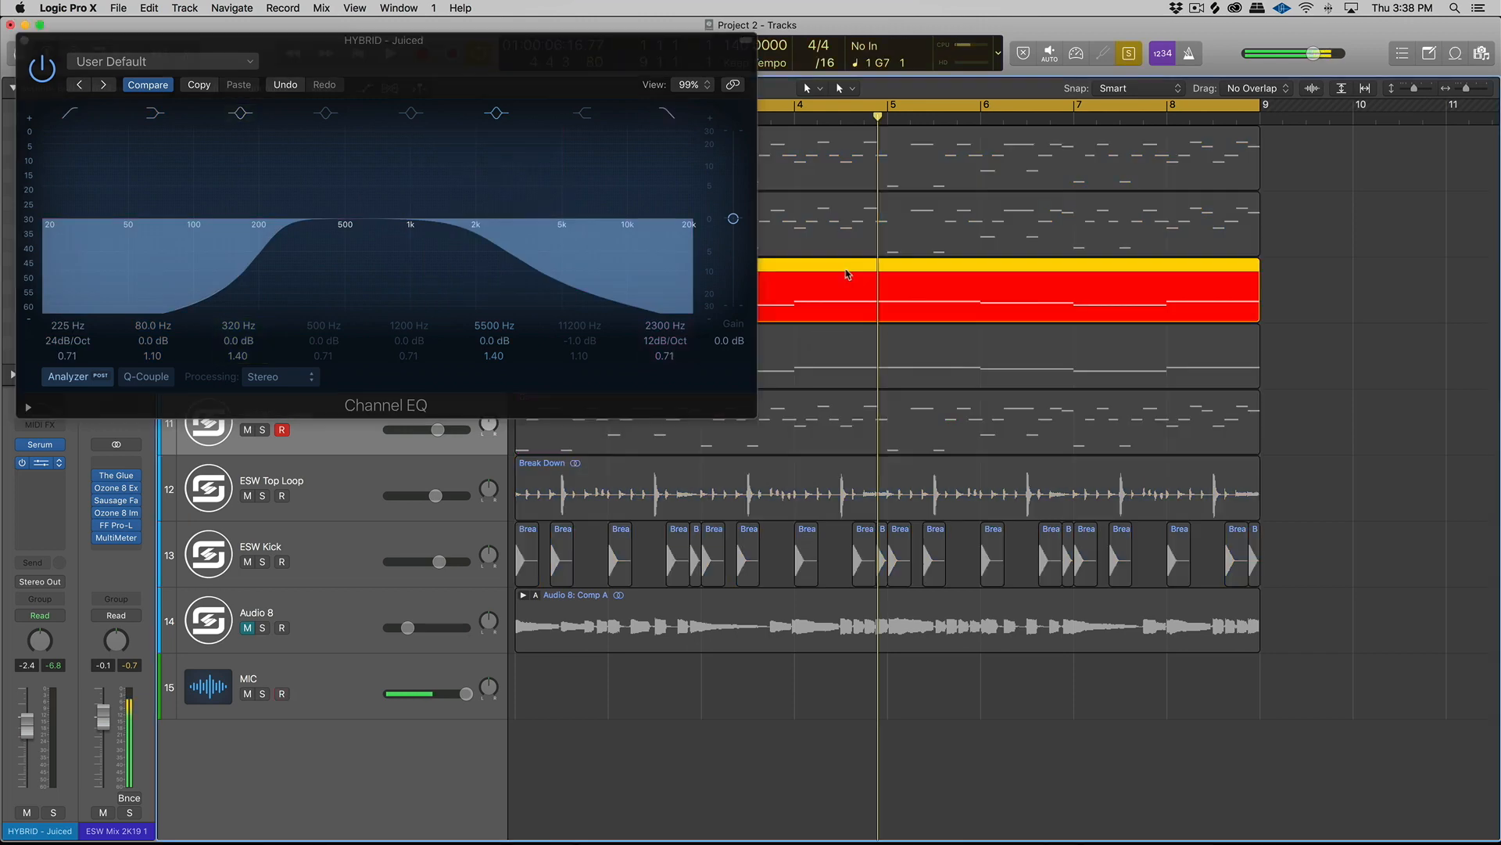
left_click_drag(271, 241, 255, 241)
- Solo the Bass Guitar track's region, add a stereo Channel EQ after OTT, and check the track's frequency spectrum during playback
left_click(798, 188)
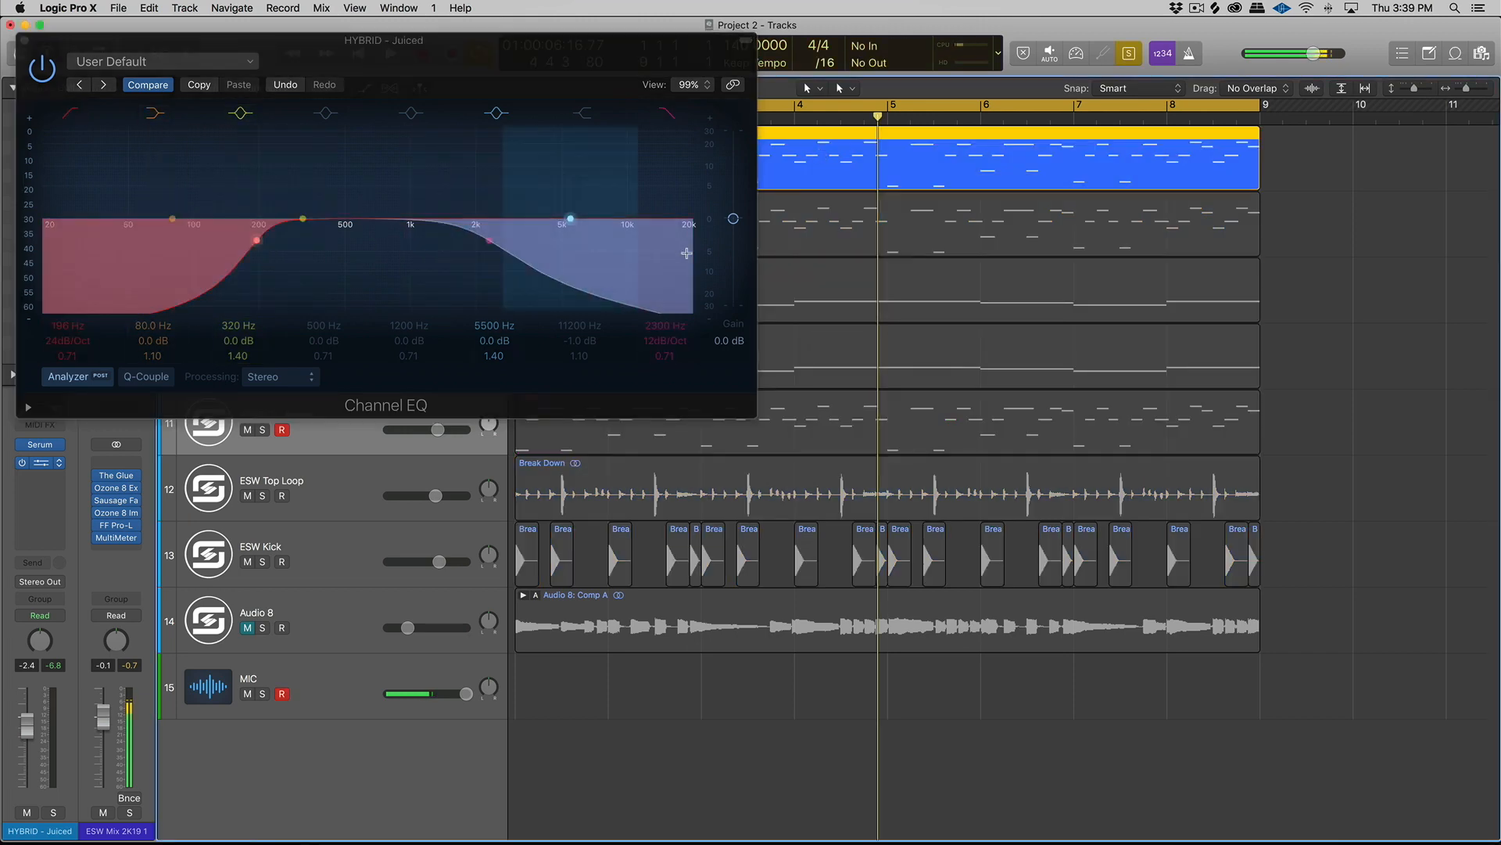
left_click(24, 41)
left_click(361, 145)
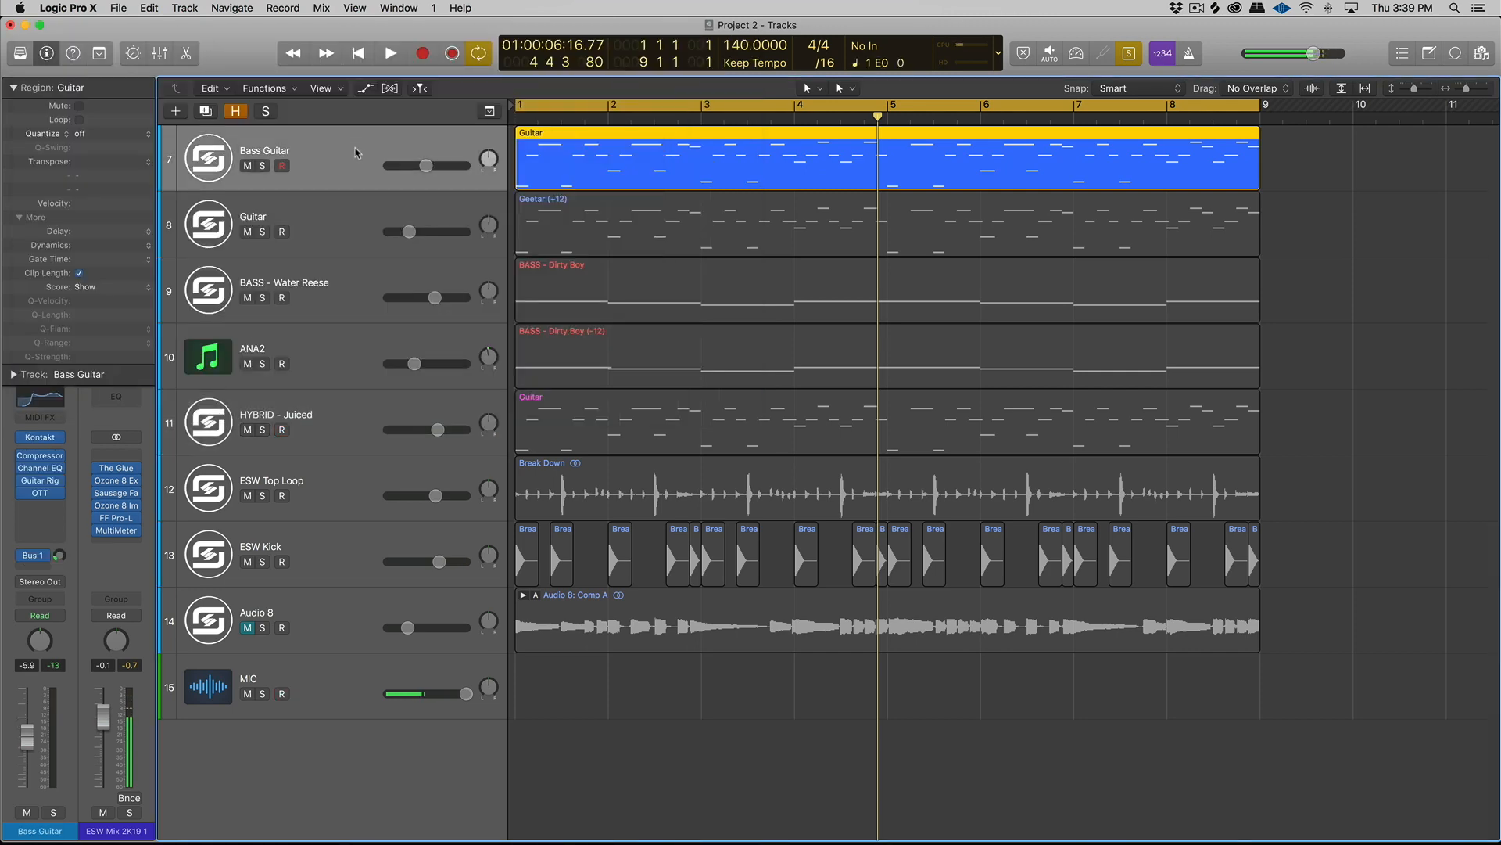
left_click(43, 511)
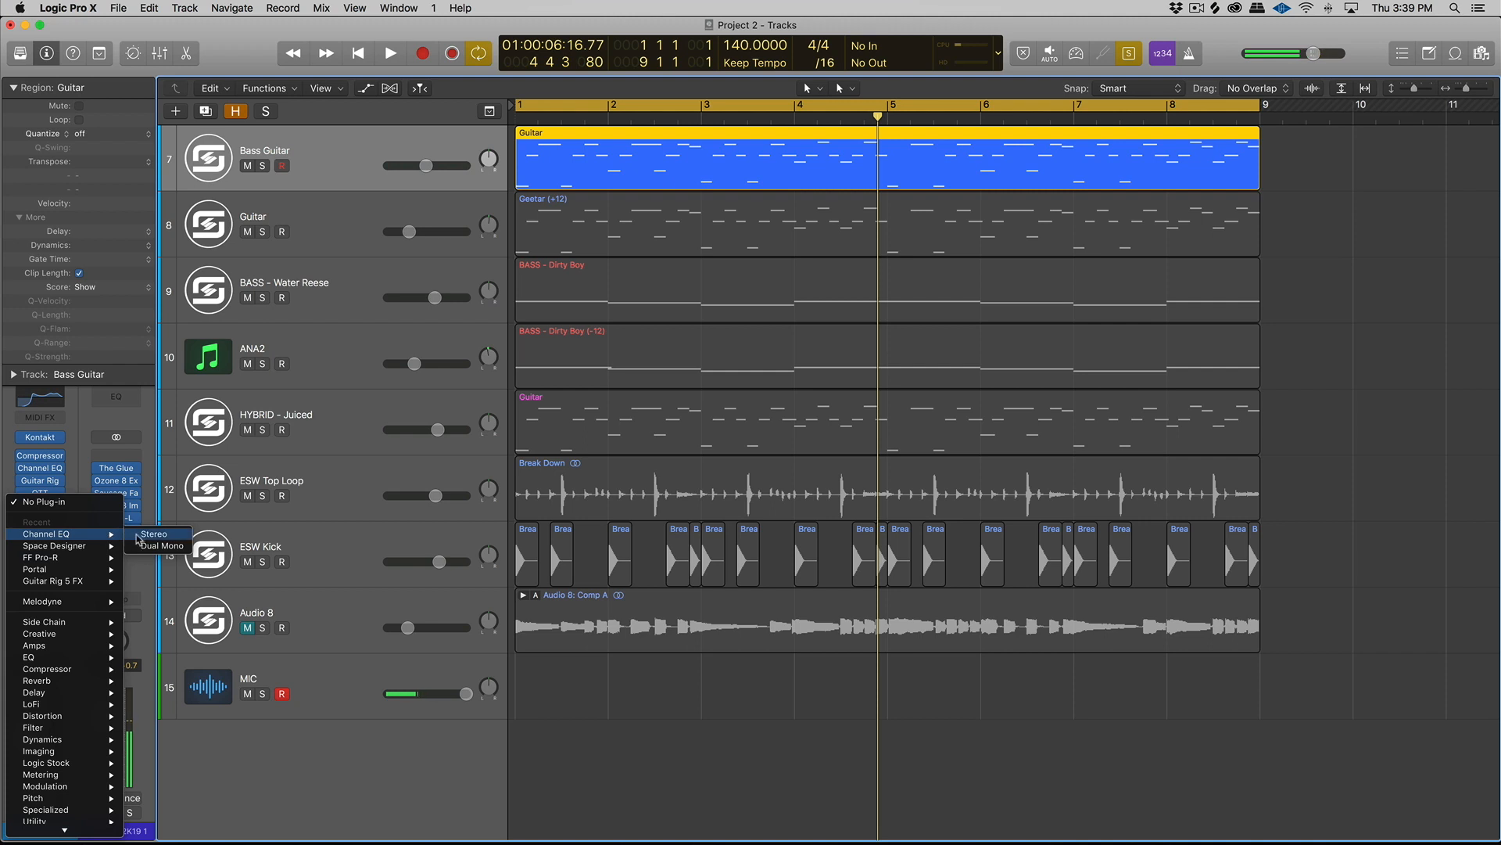
key("Escape")
key("space")
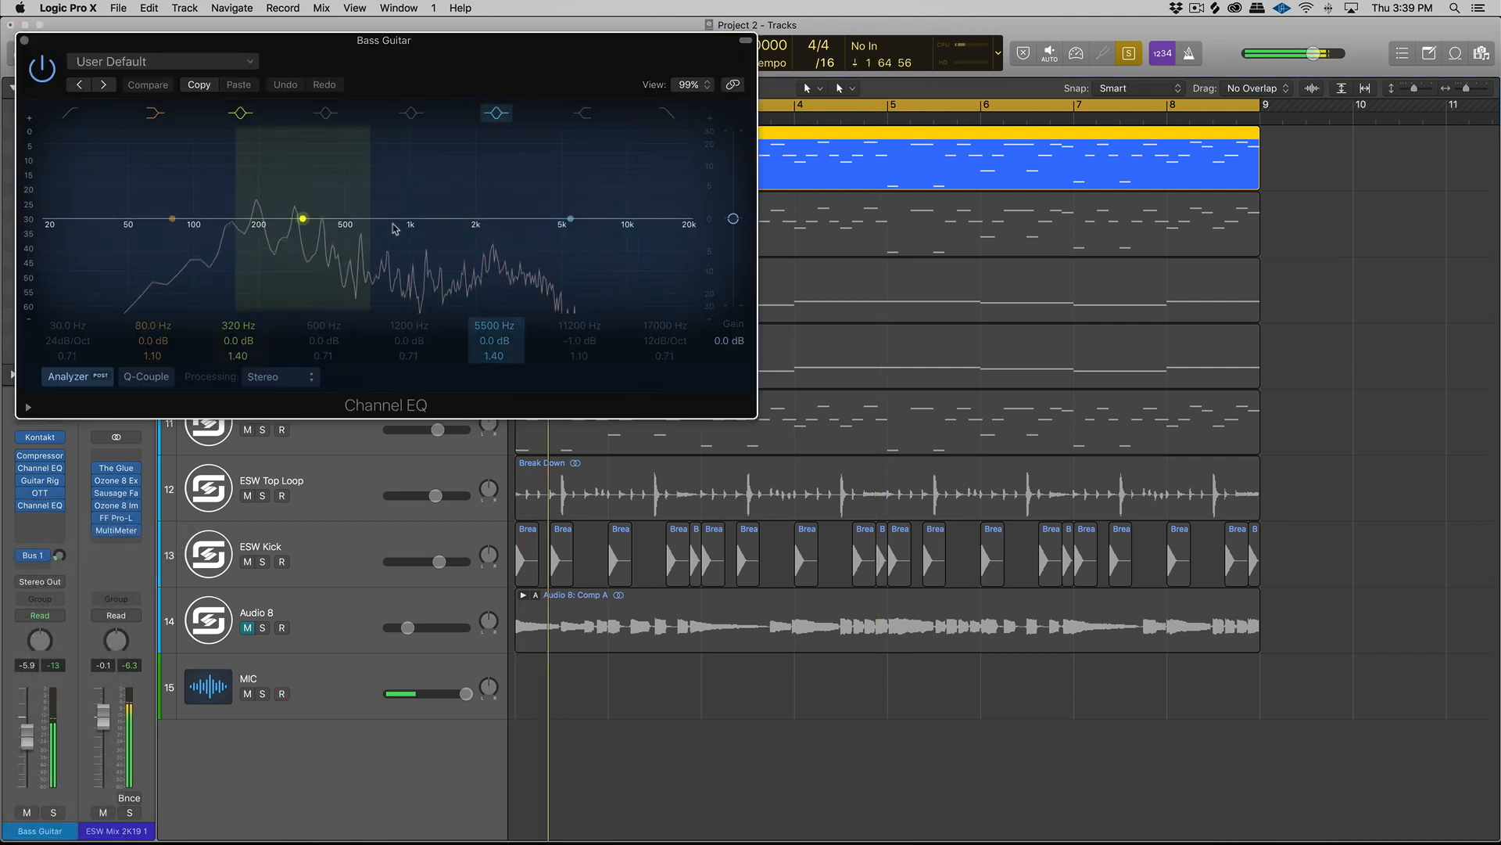
key("space")
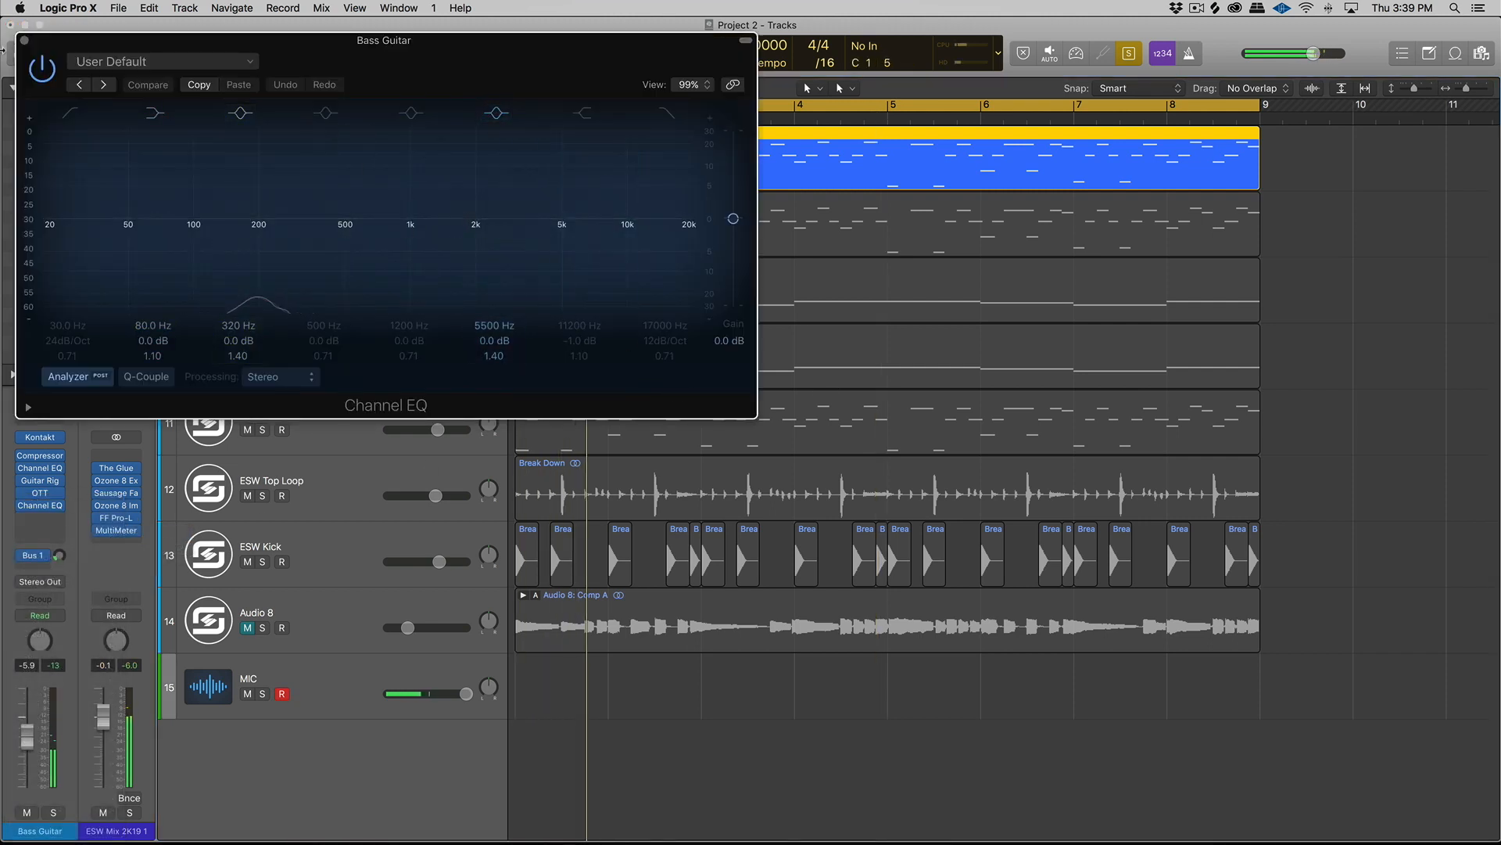
left_click(25, 41)
- Reopen the HYBRID - Juiced track's Channel EQ and raise its high cut to about 11600 Hz
left_click(352, 415)
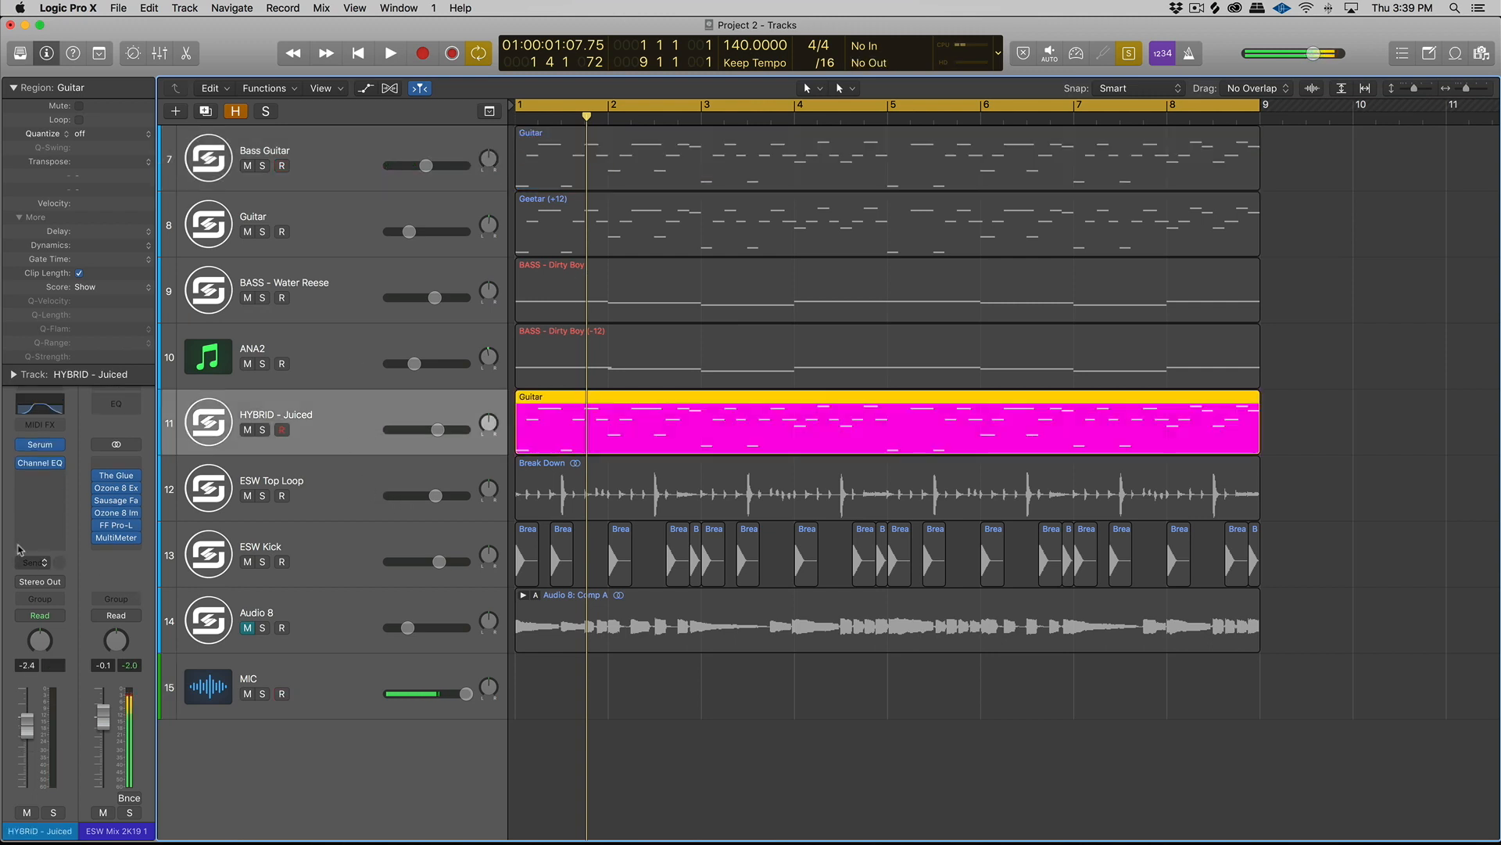
left_click(47, 457)
left_click(38, 473)
left_click(38, 463)
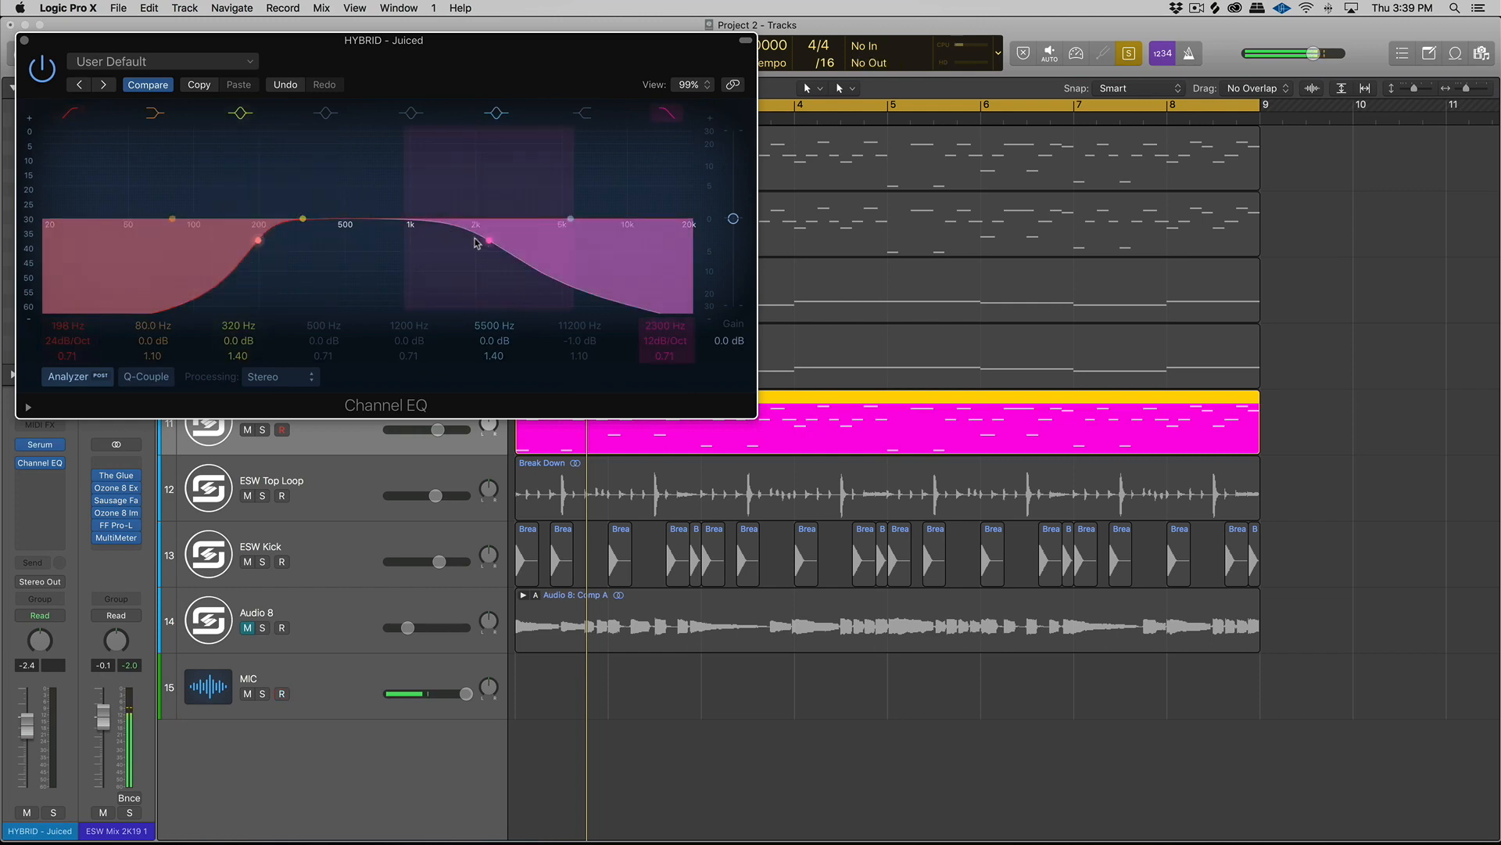
left_click_drag(489, 241, 646, 238)
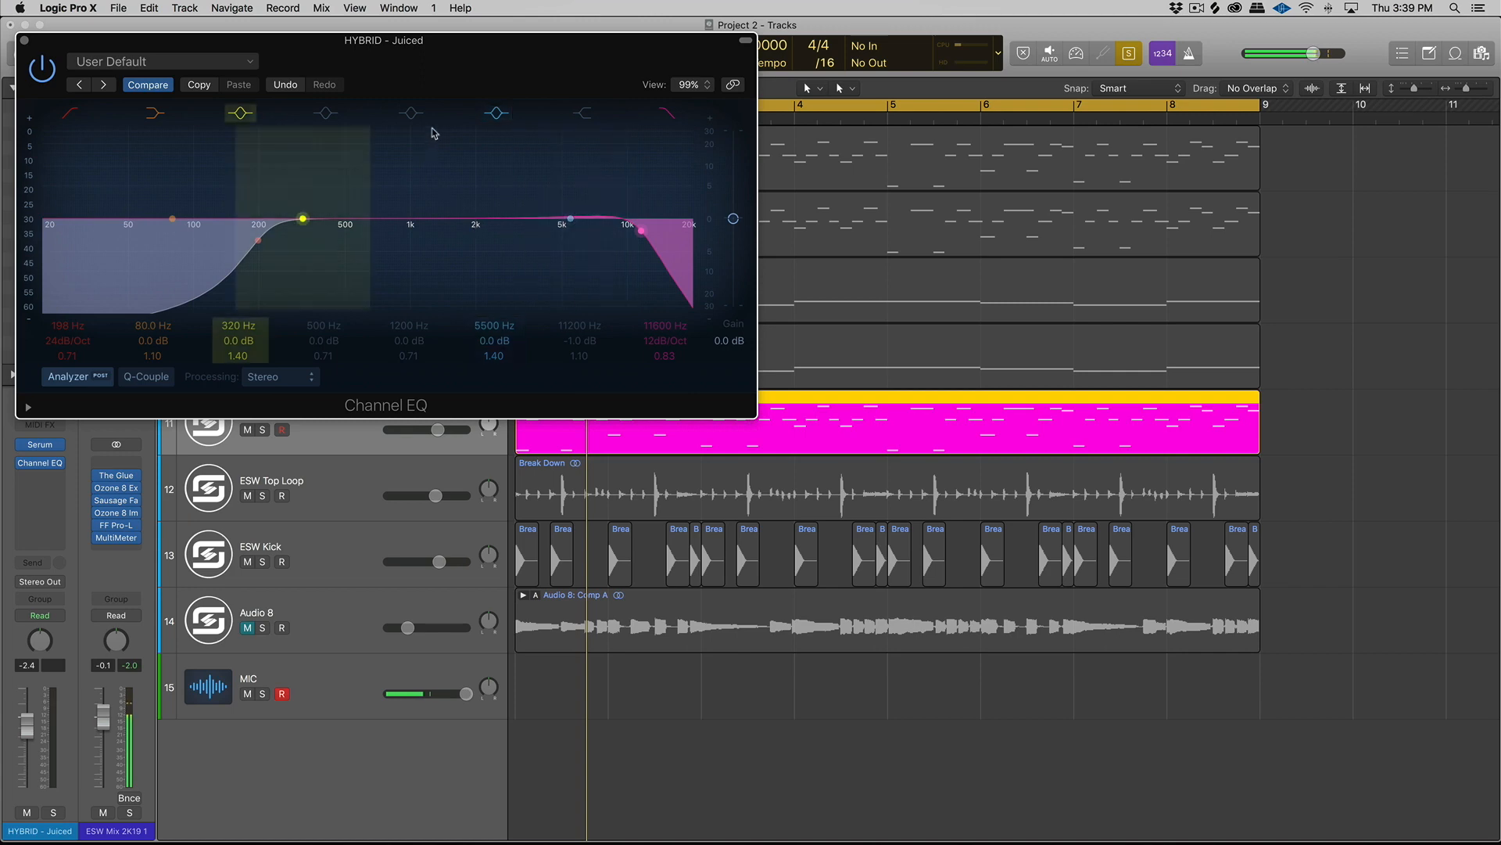
- During playback, cut about 6.5 dB around 2250 Hz with a wide band and raise the low cut to about 360 Hz
left_click(406, 169)
left_click_drag(422, 220, 494, 240)
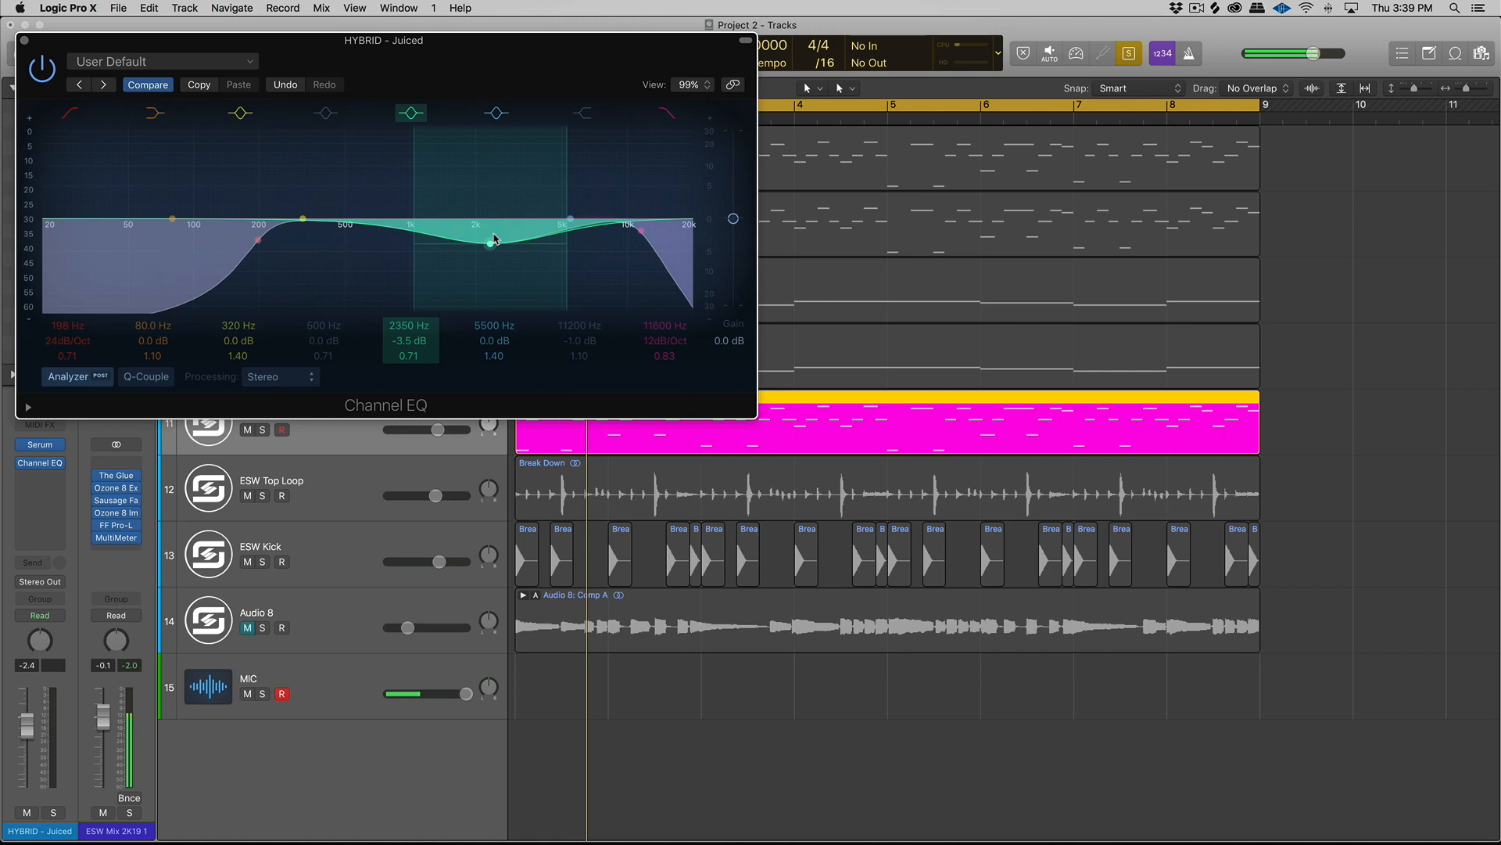
key("space")
left_click_drag(493, 250, 490, 257)
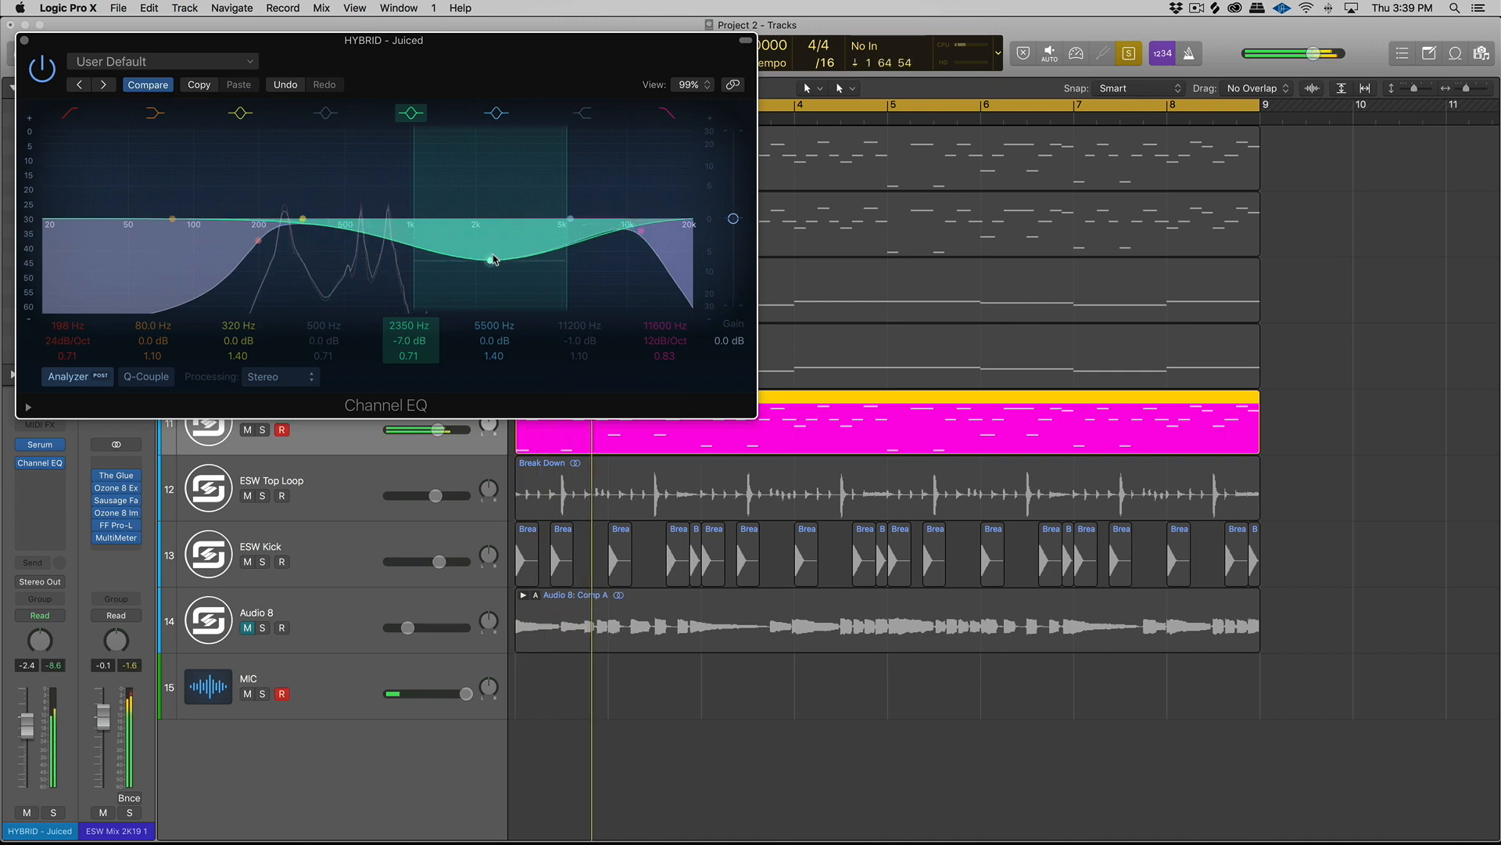
left_click_drag(266, 240, 326, 240)
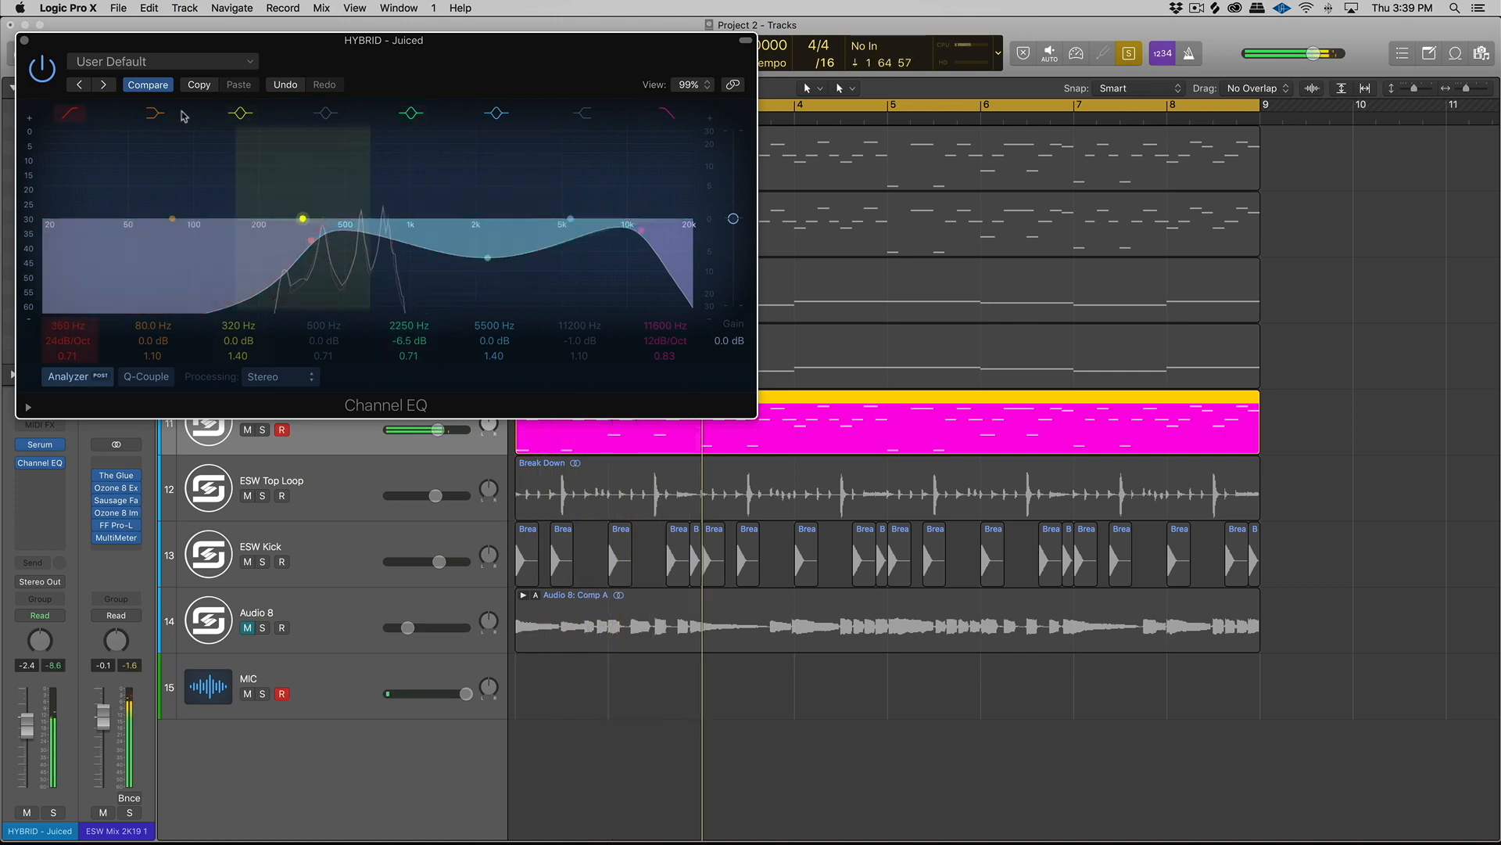
left_click(26, 43)
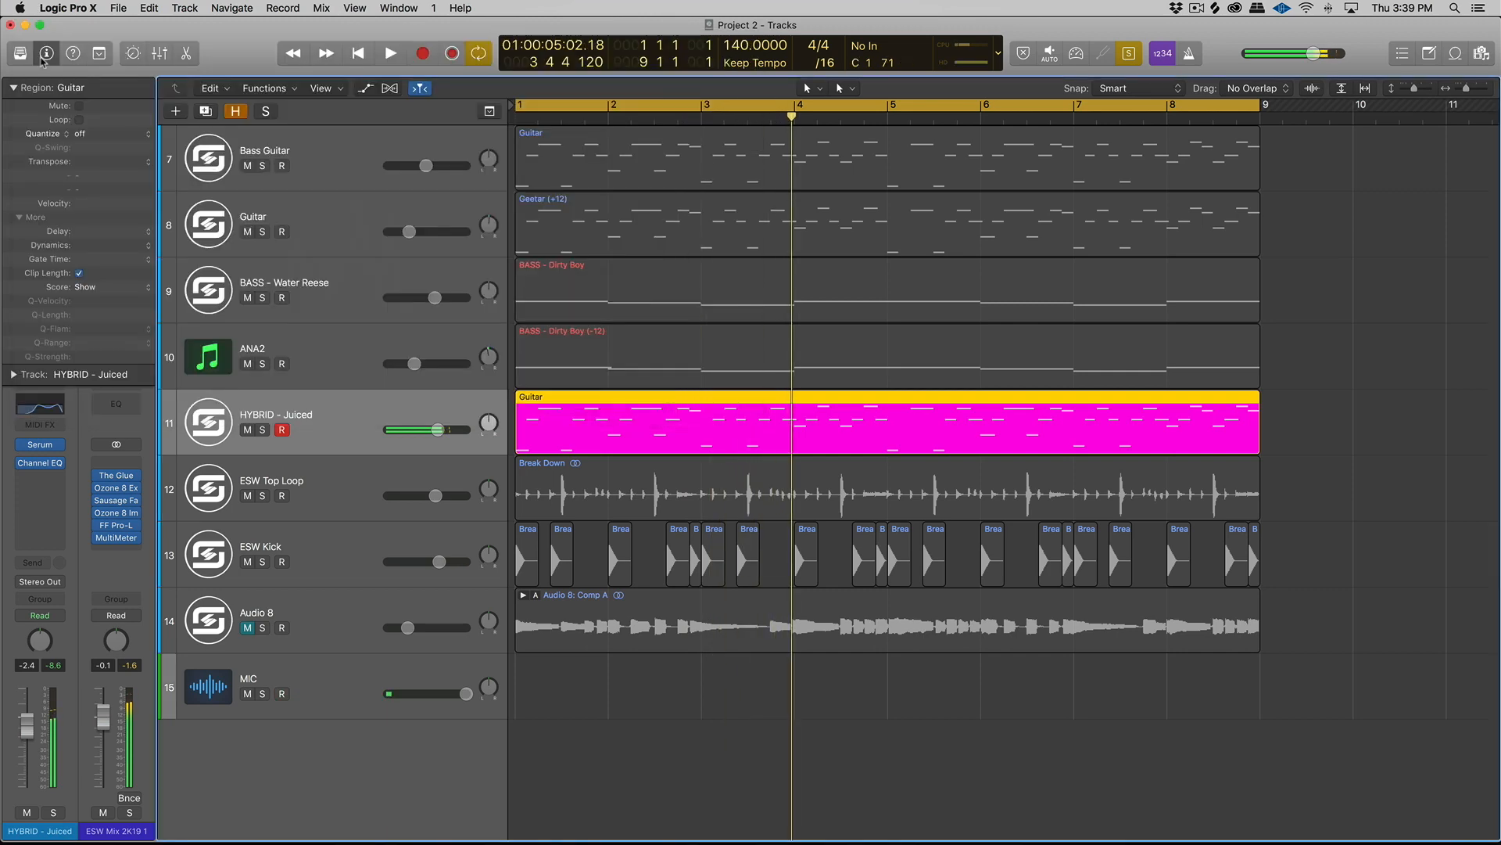
- Add Space Designer after the Channel EQ on the HYBRID - Juiced track and reposition its window clear of the channel strip
left_click(54, 482)
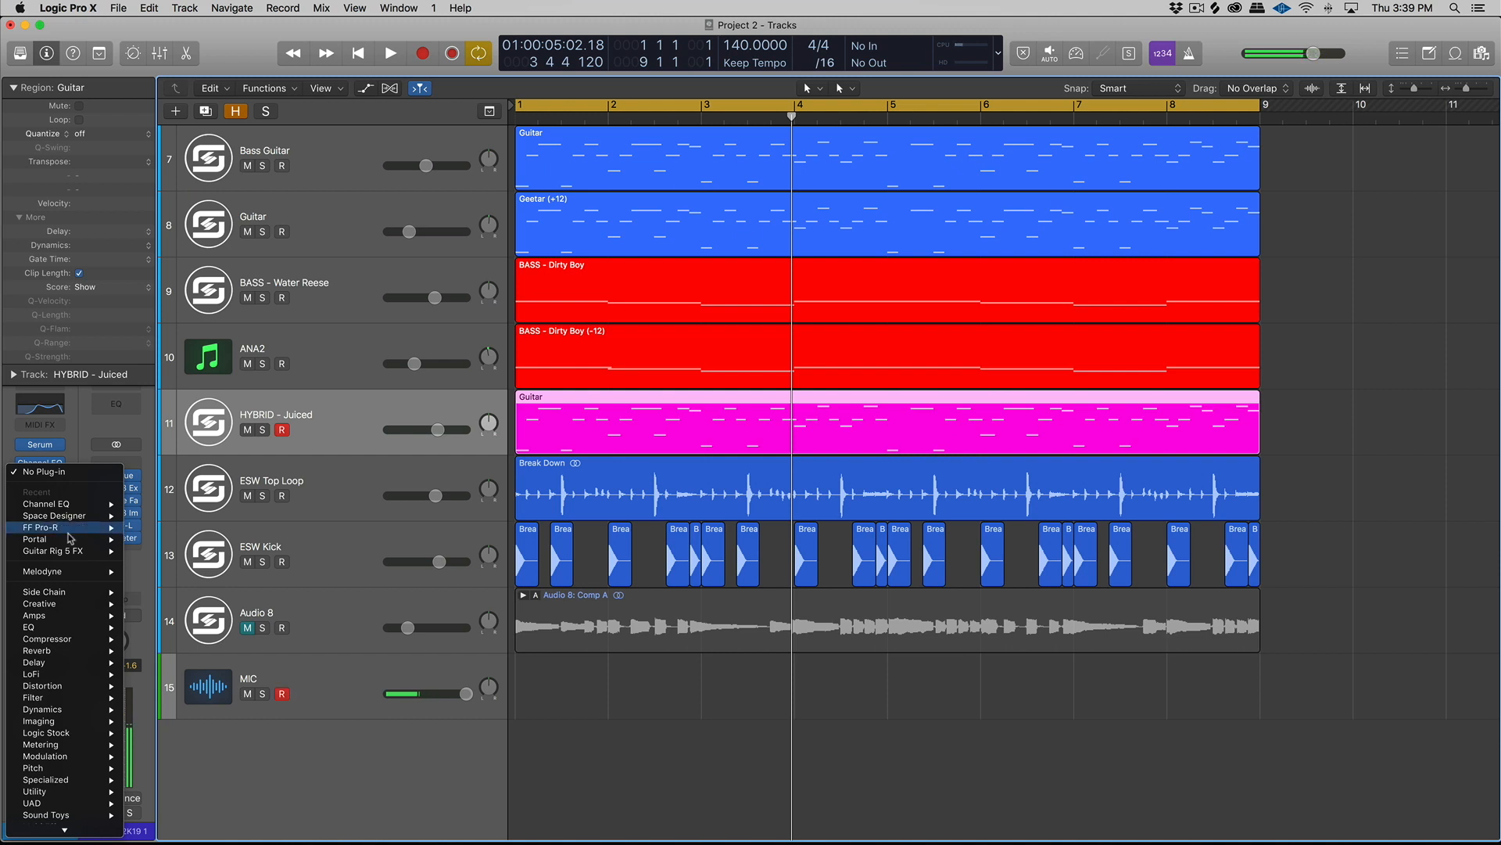
mouse_move(82, 516)
left_click(148, 516)
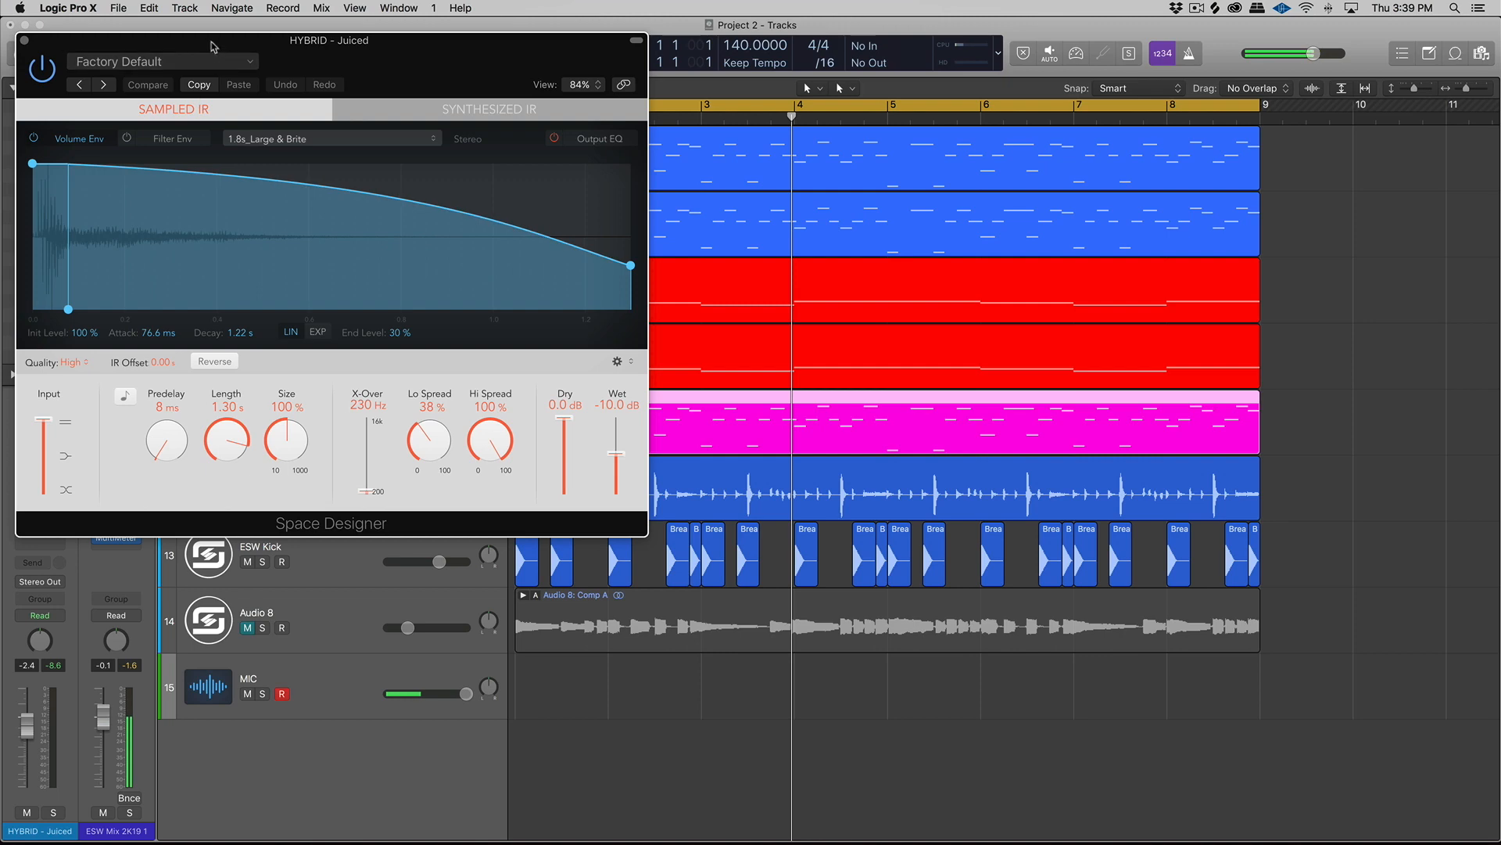
left_click_drag(212, 48, 667, 187)
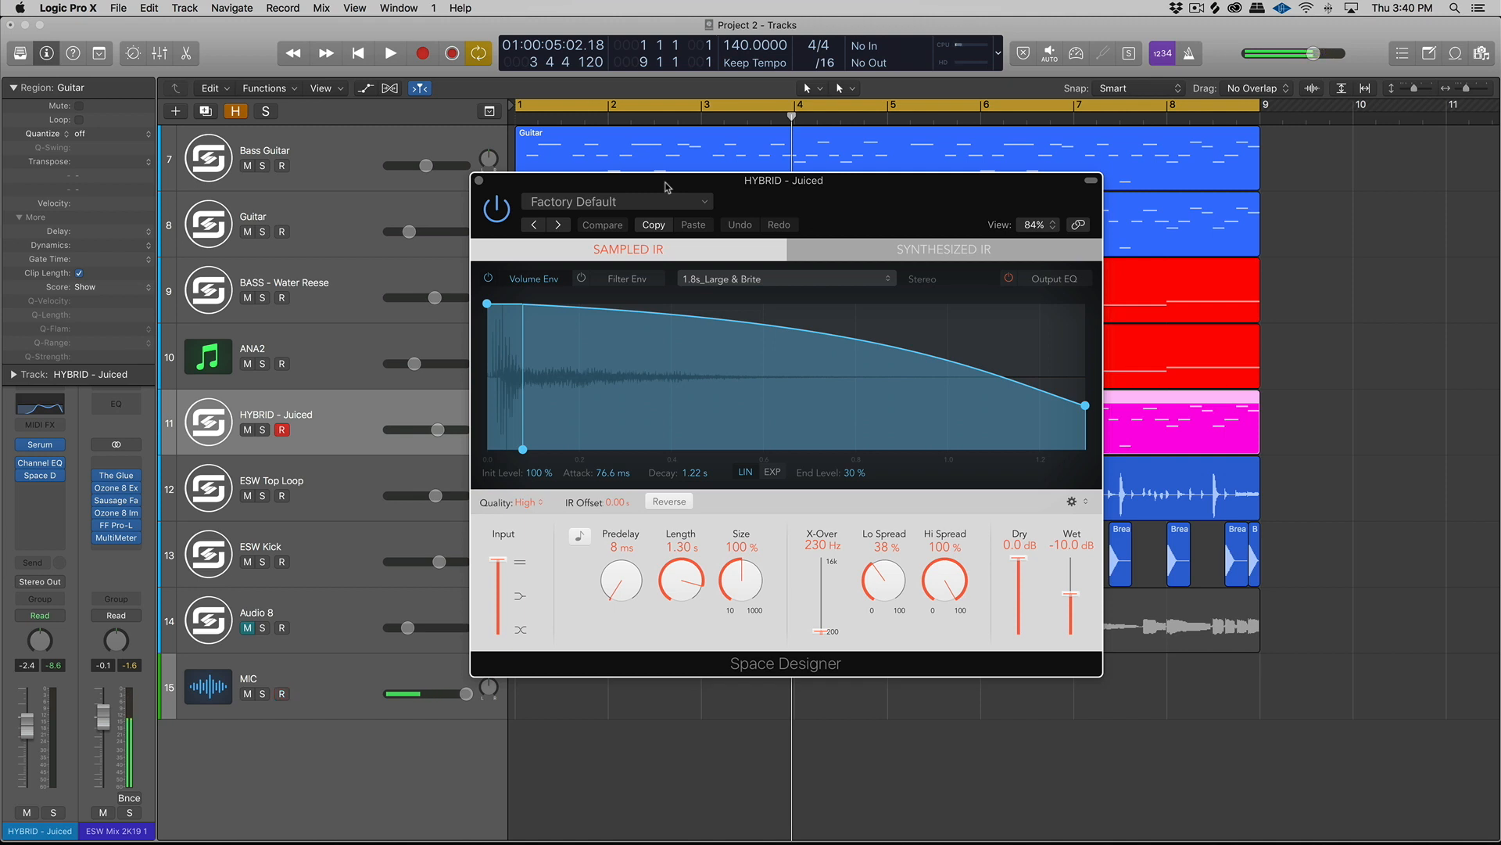
left_click_drag(624, 189, 646, 190)
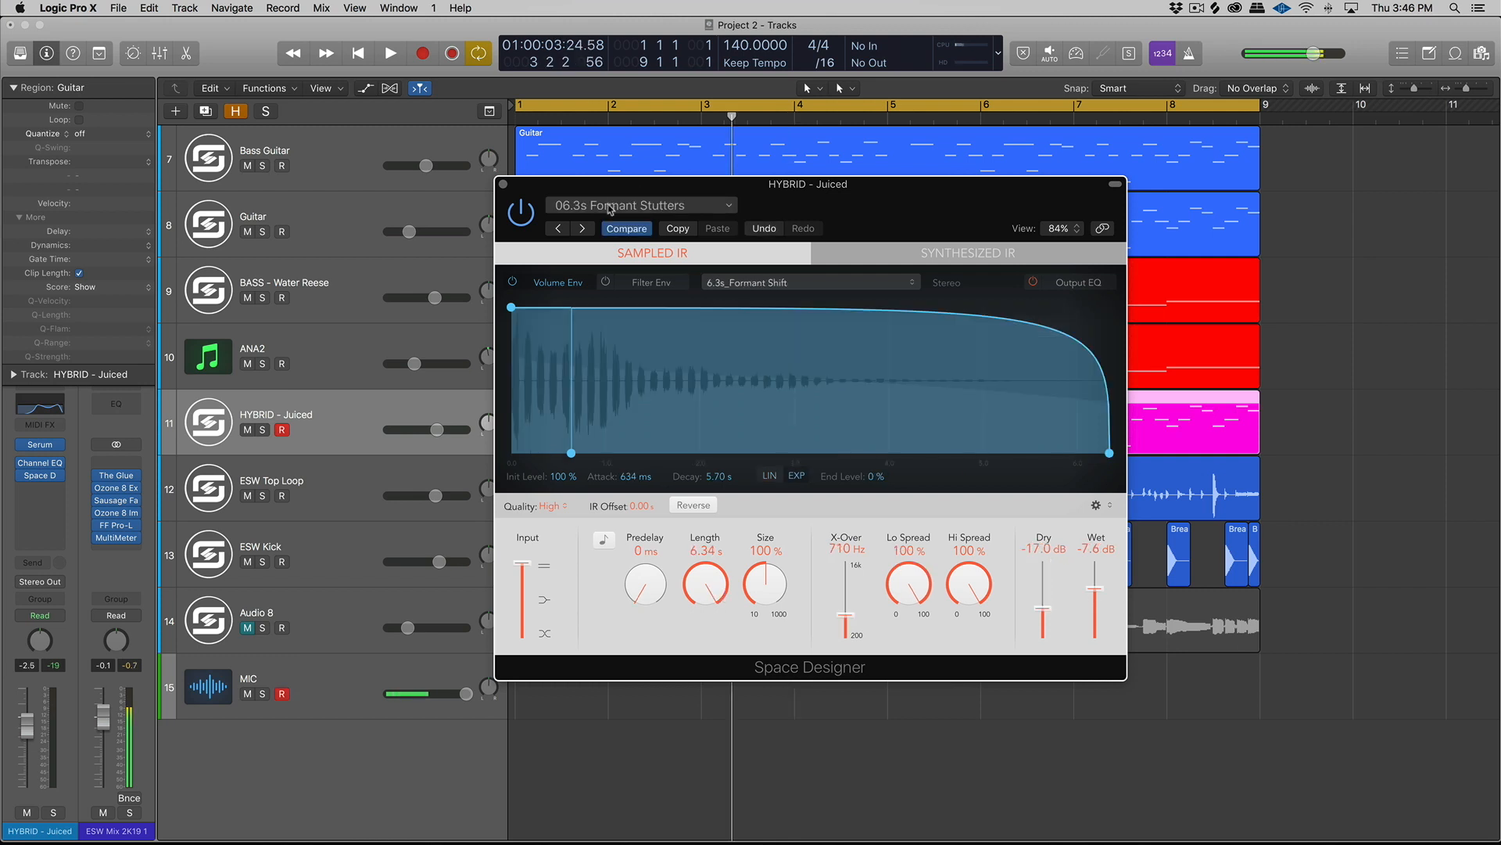
- Try the Celestial Accessory preset from Space Designer's warped texture effects and adjust its dry level
left_click(641, 205)
mouse_move(643, 530)
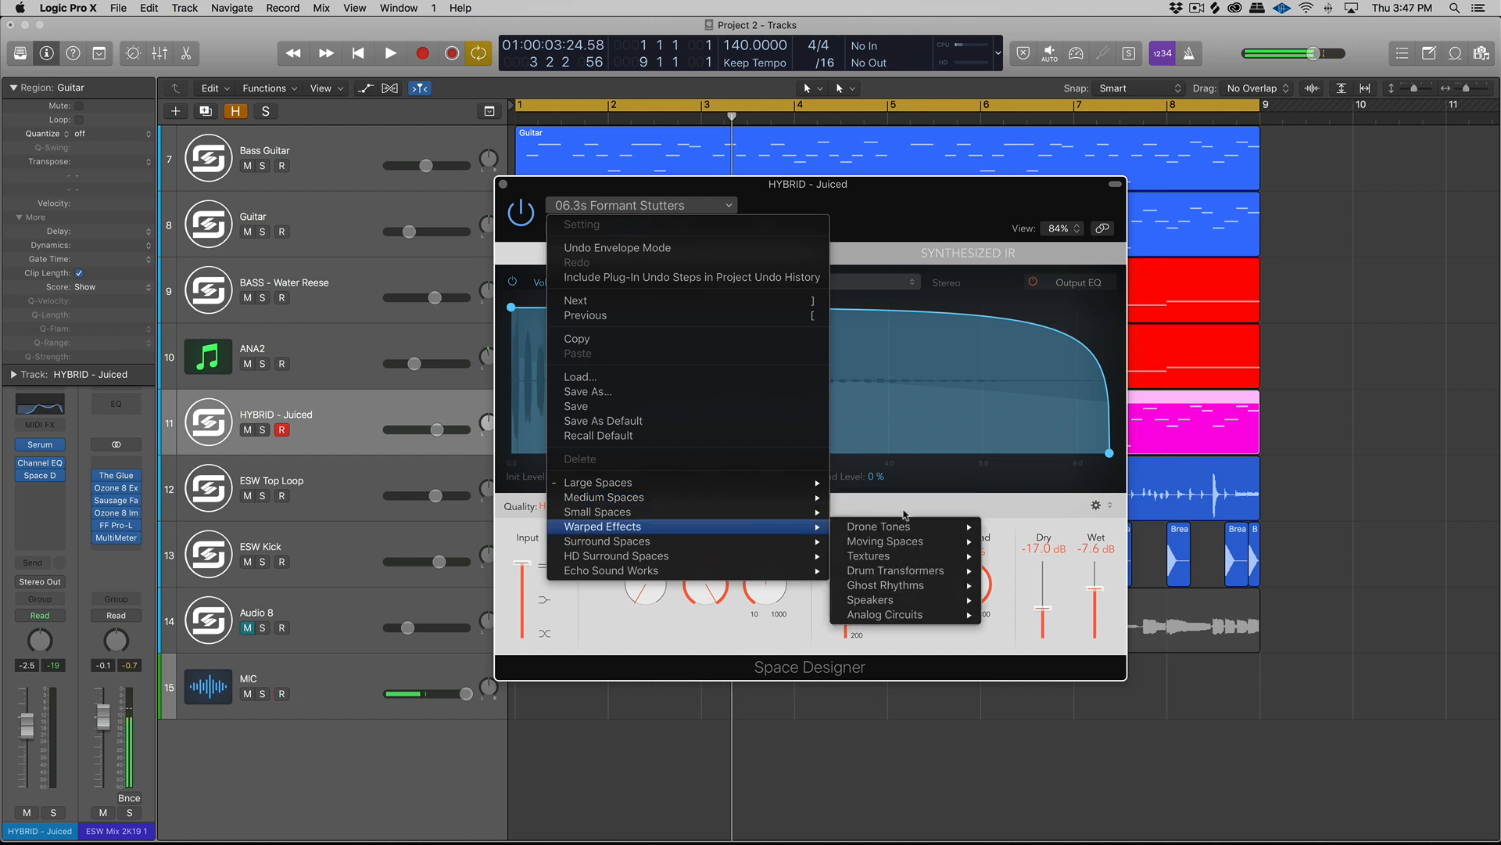
mouse_move(905, 525)
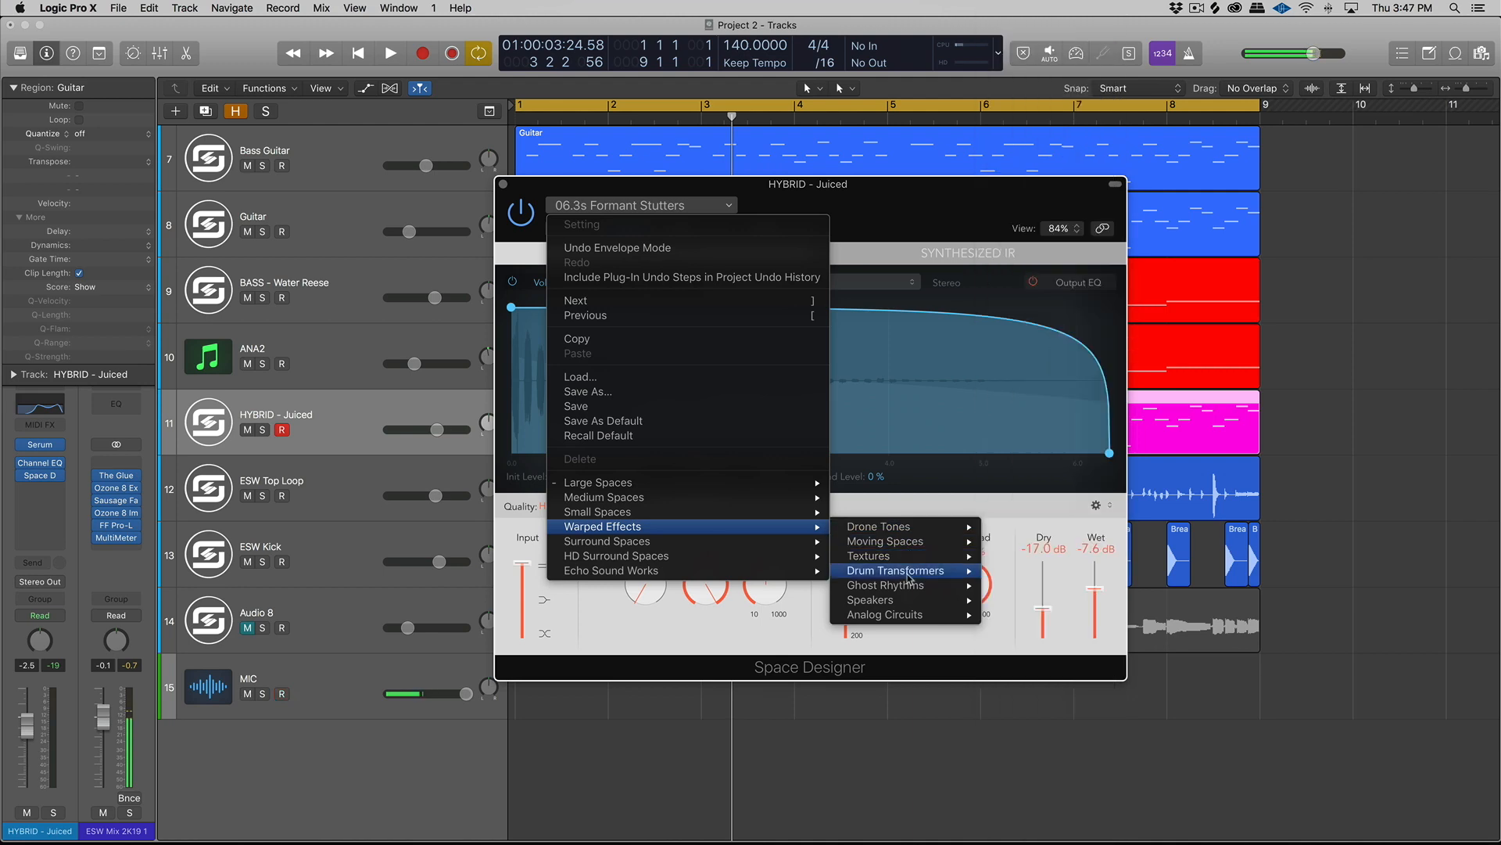
mouse_move(908, 557)
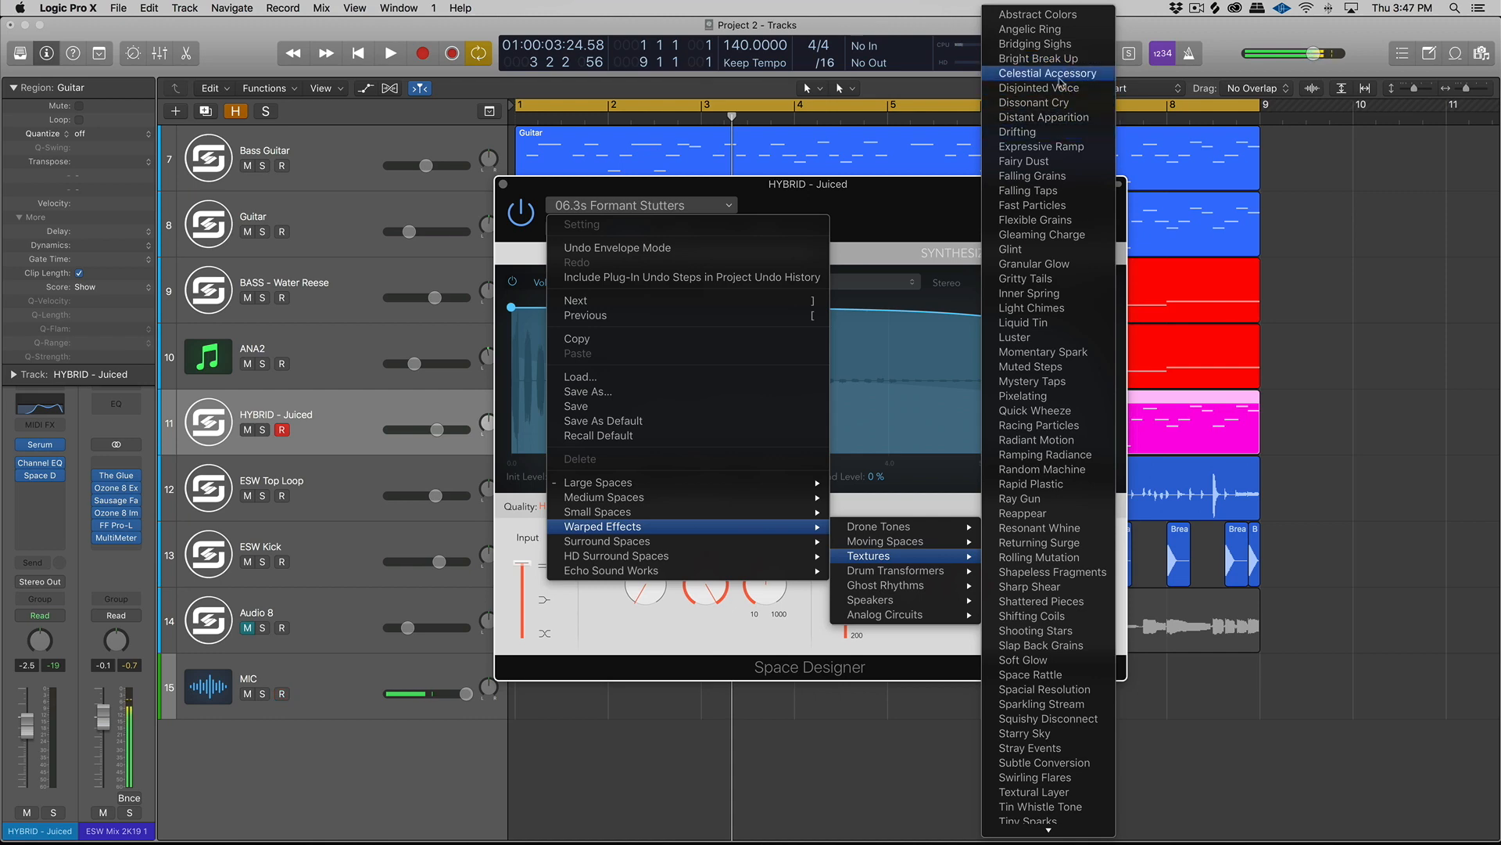
left_click(1047, 74)
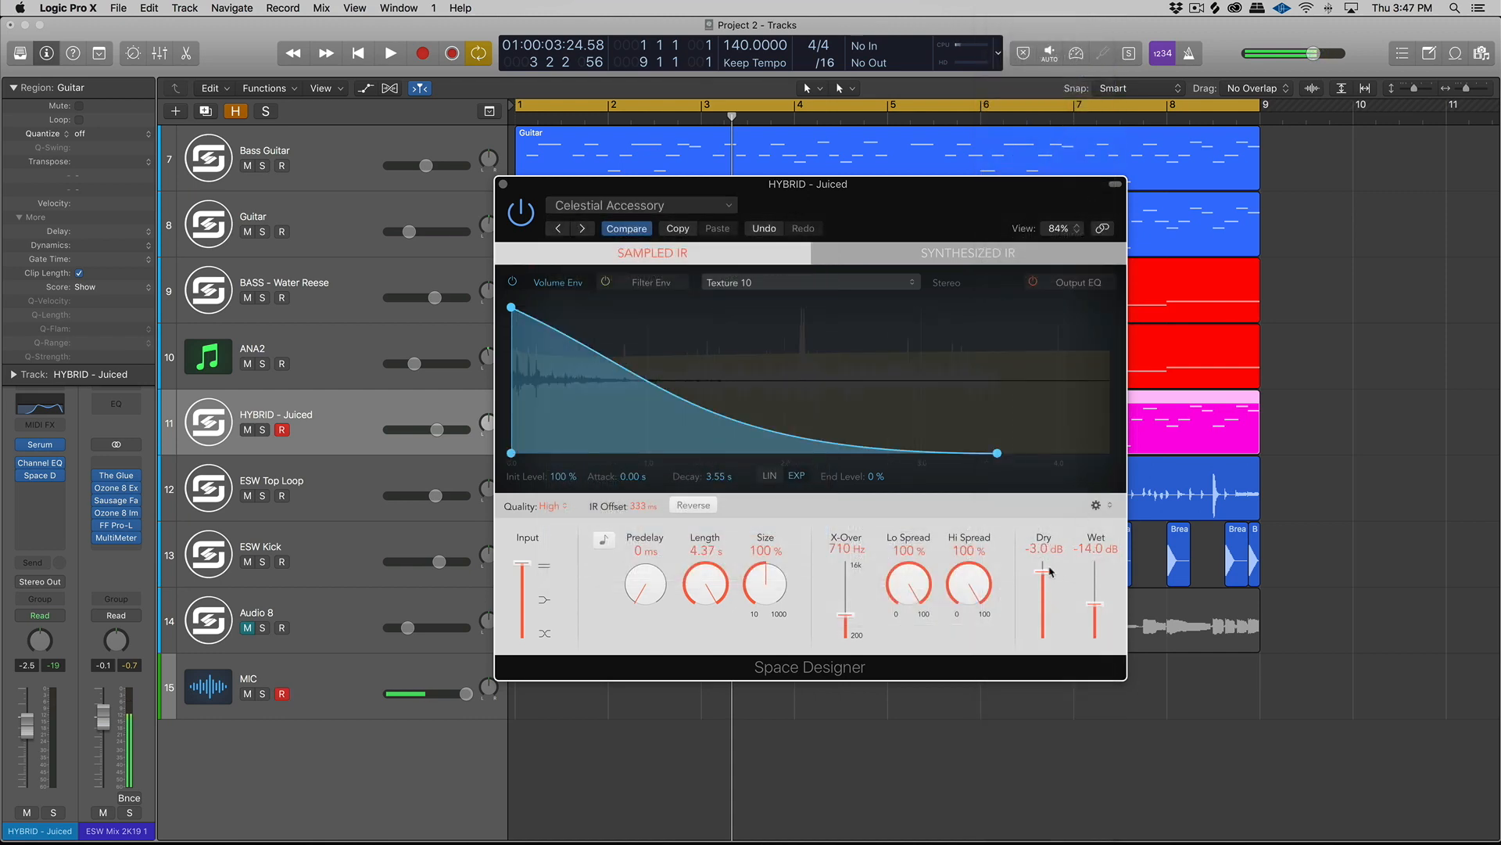
left_click_drag(1044, 575, 1101, 585)
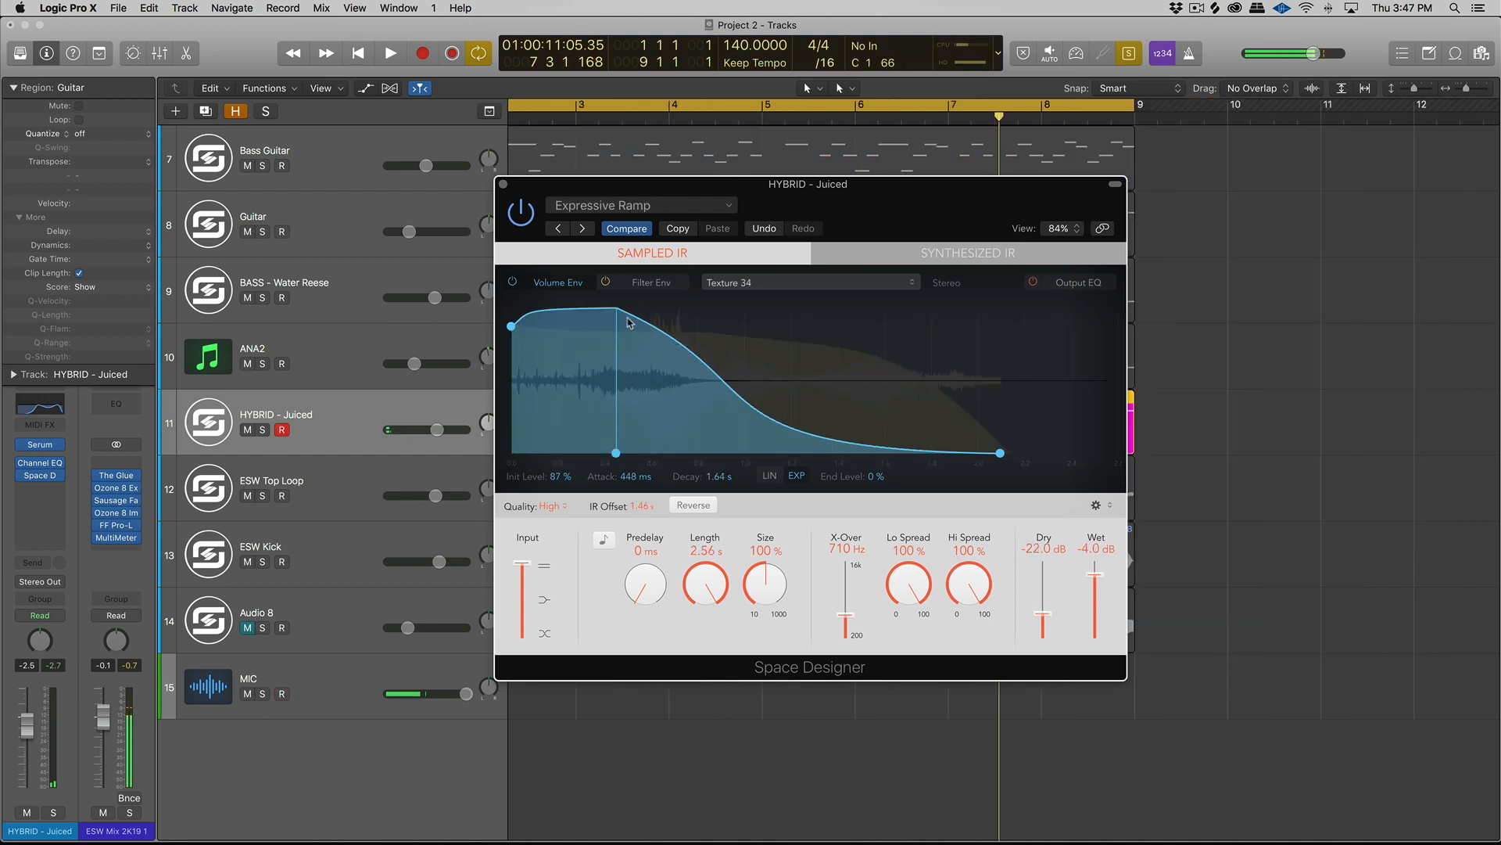
- With the Expressive Ramp preset, lengthen the volume envelope attack to 956 ms and lower the dry level to -34 dB during playback
left_click_drag(617, 453, 734, 452)
key("space")
left_click_drag(1043, 613, 1044, 624)
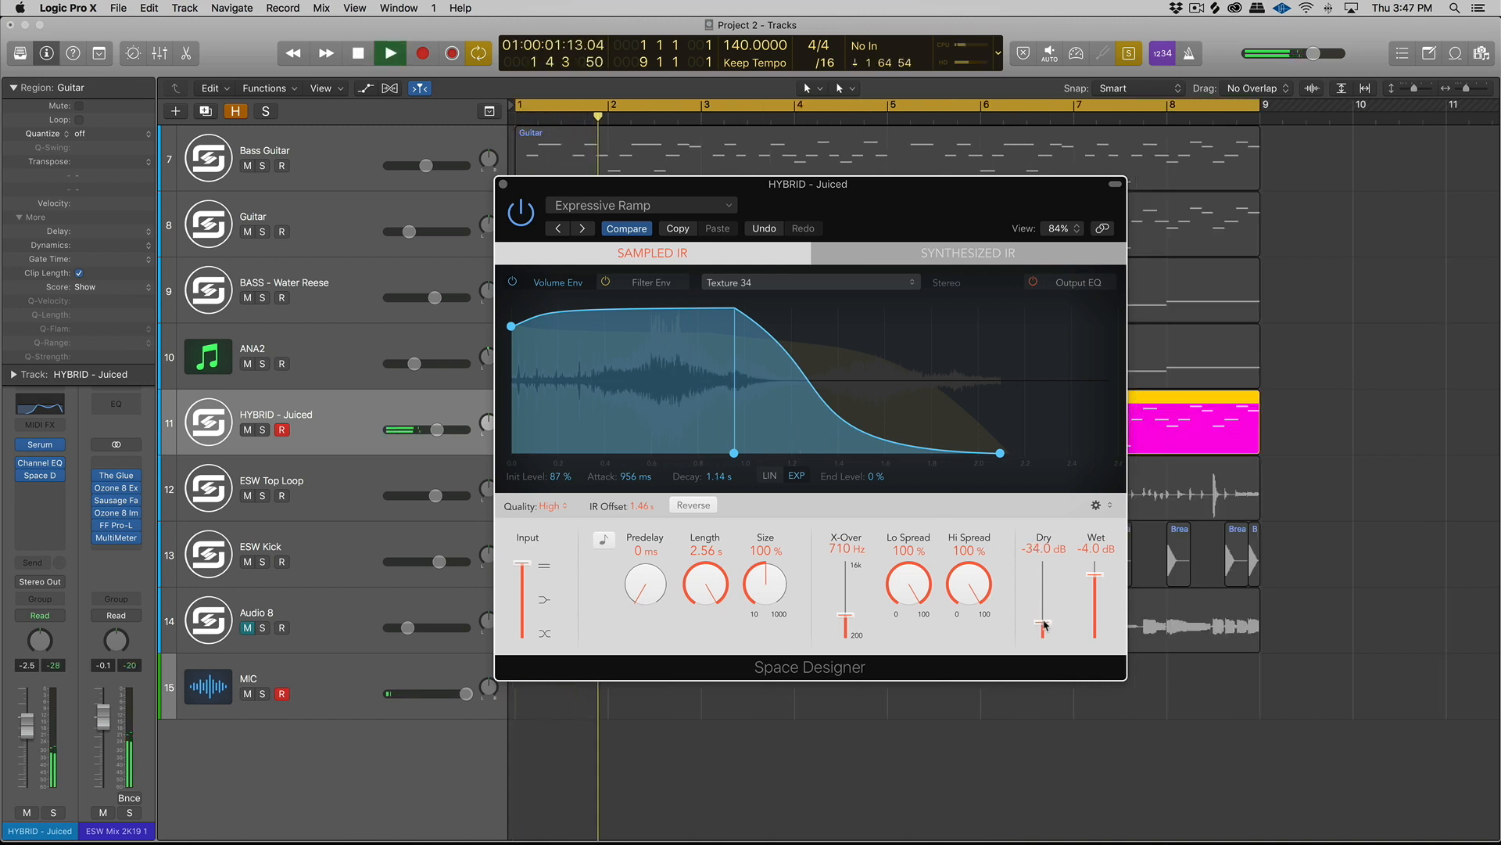
left_click(649, 283)
left_click(556, 282)
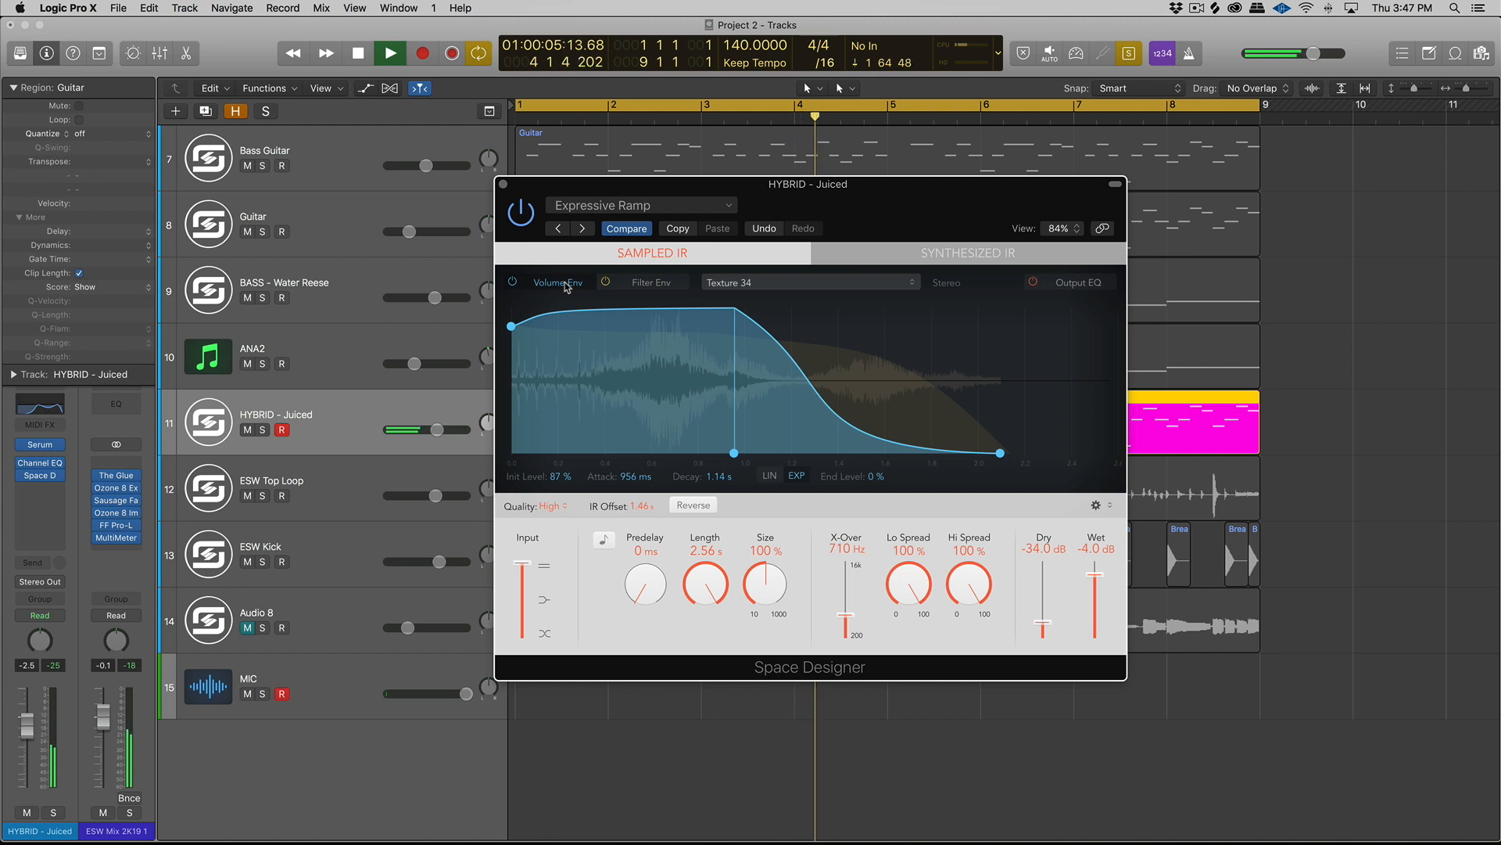
key("space")
left_click(502, 184)
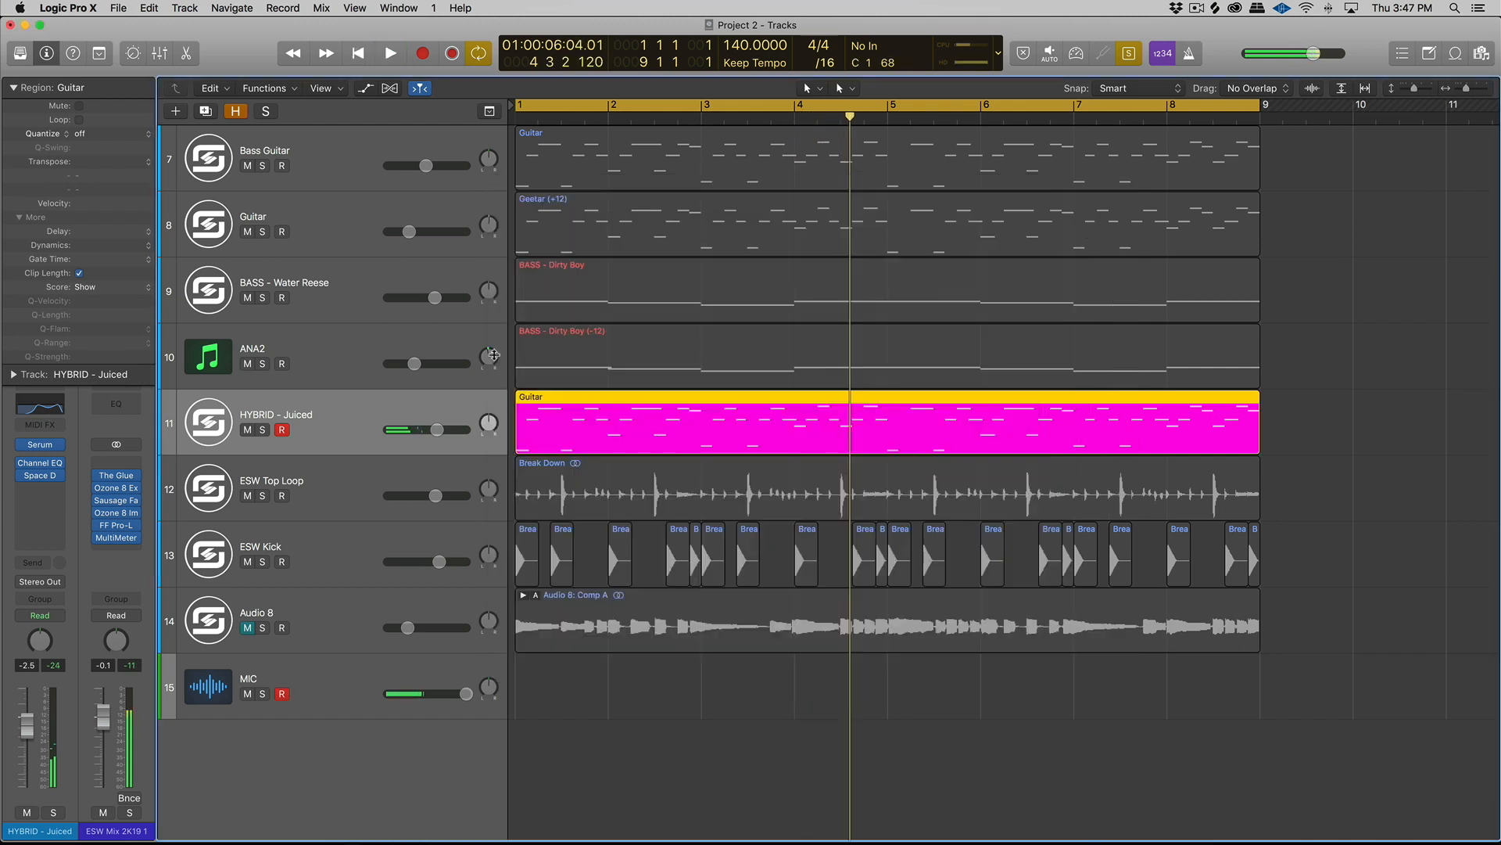
- Add FF Pro-R after Space Designer on the HYBRID - Juiced track and set its space to 2.55 s during playback
left_click(34, 496)
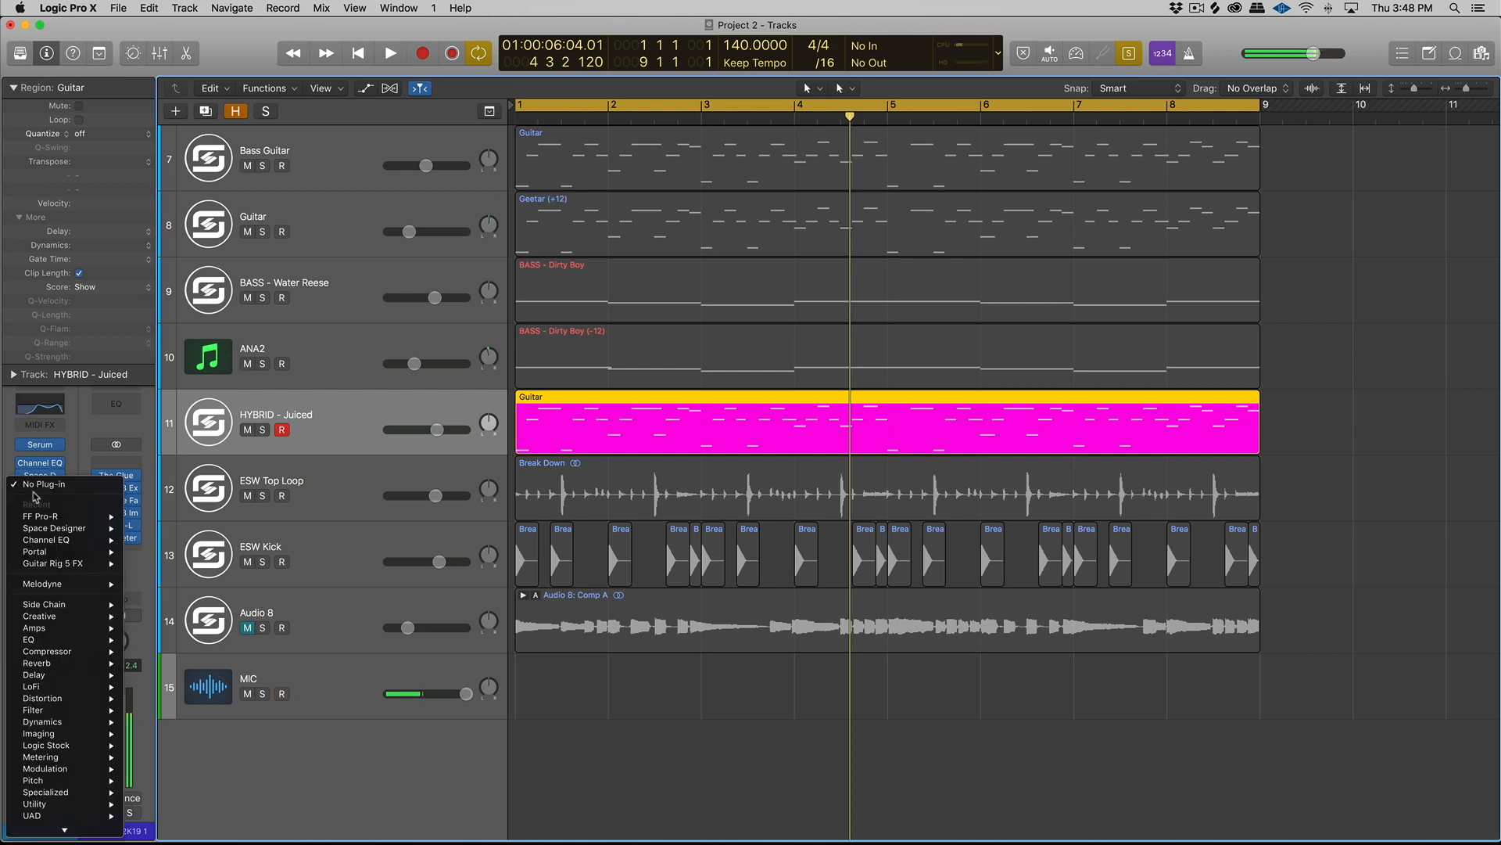
mouse_move(88, 518)
left_click(145, 517)
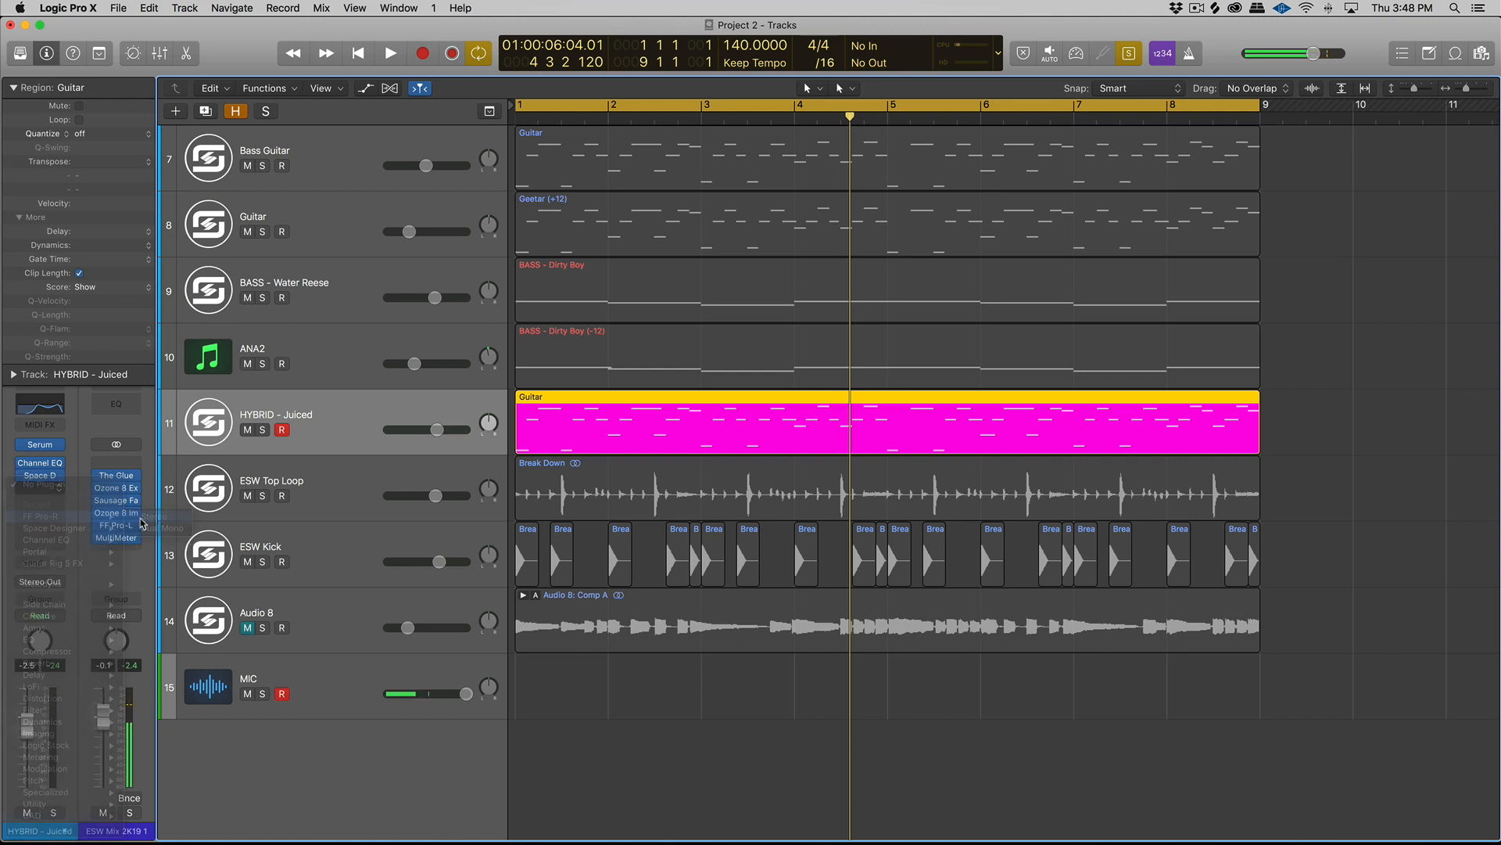
key("space")
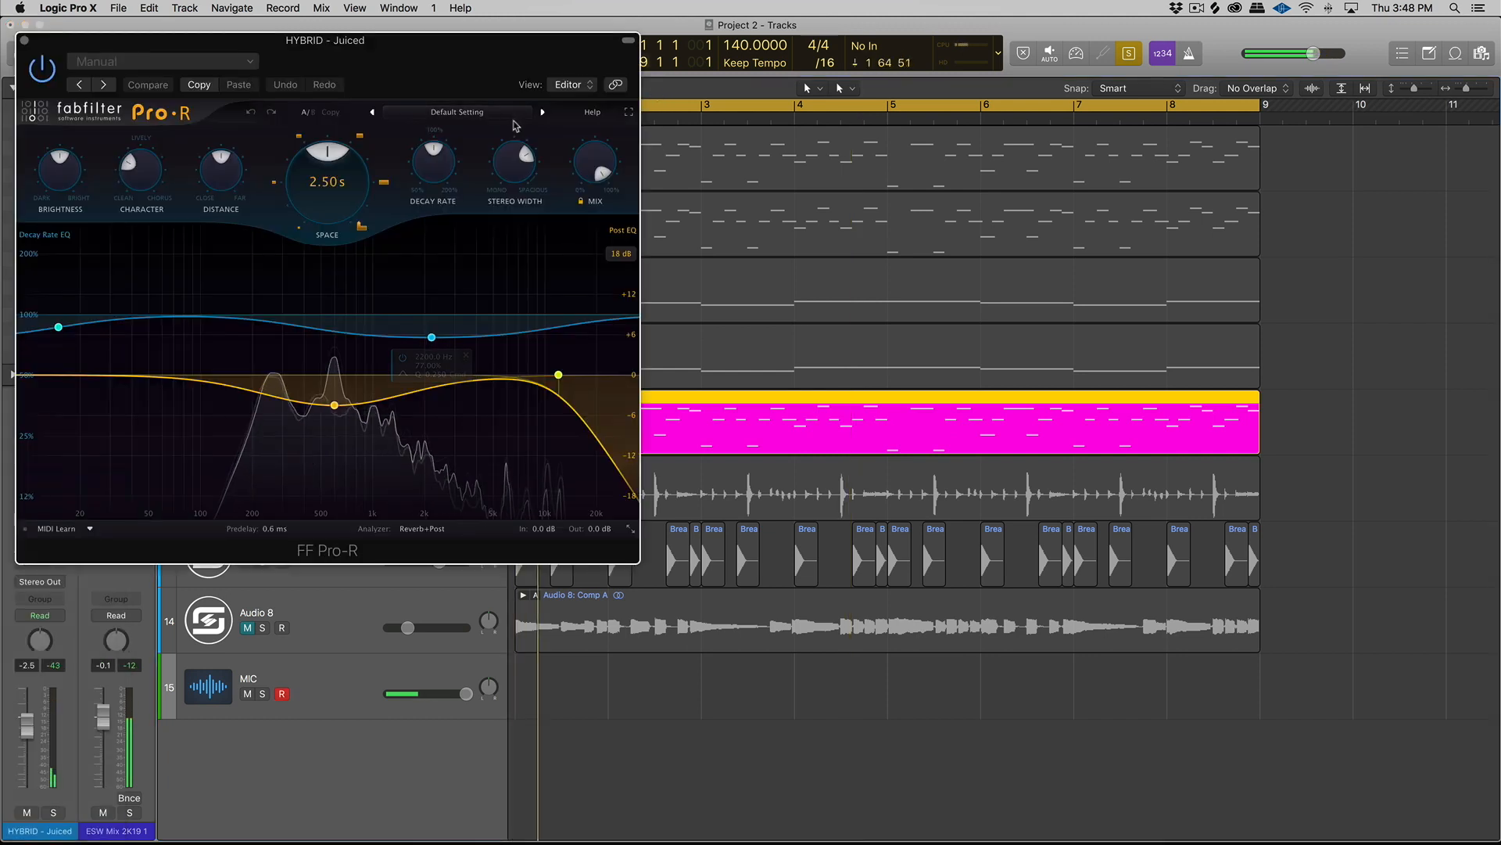
left_click_drag(362, 164, 365, 158)
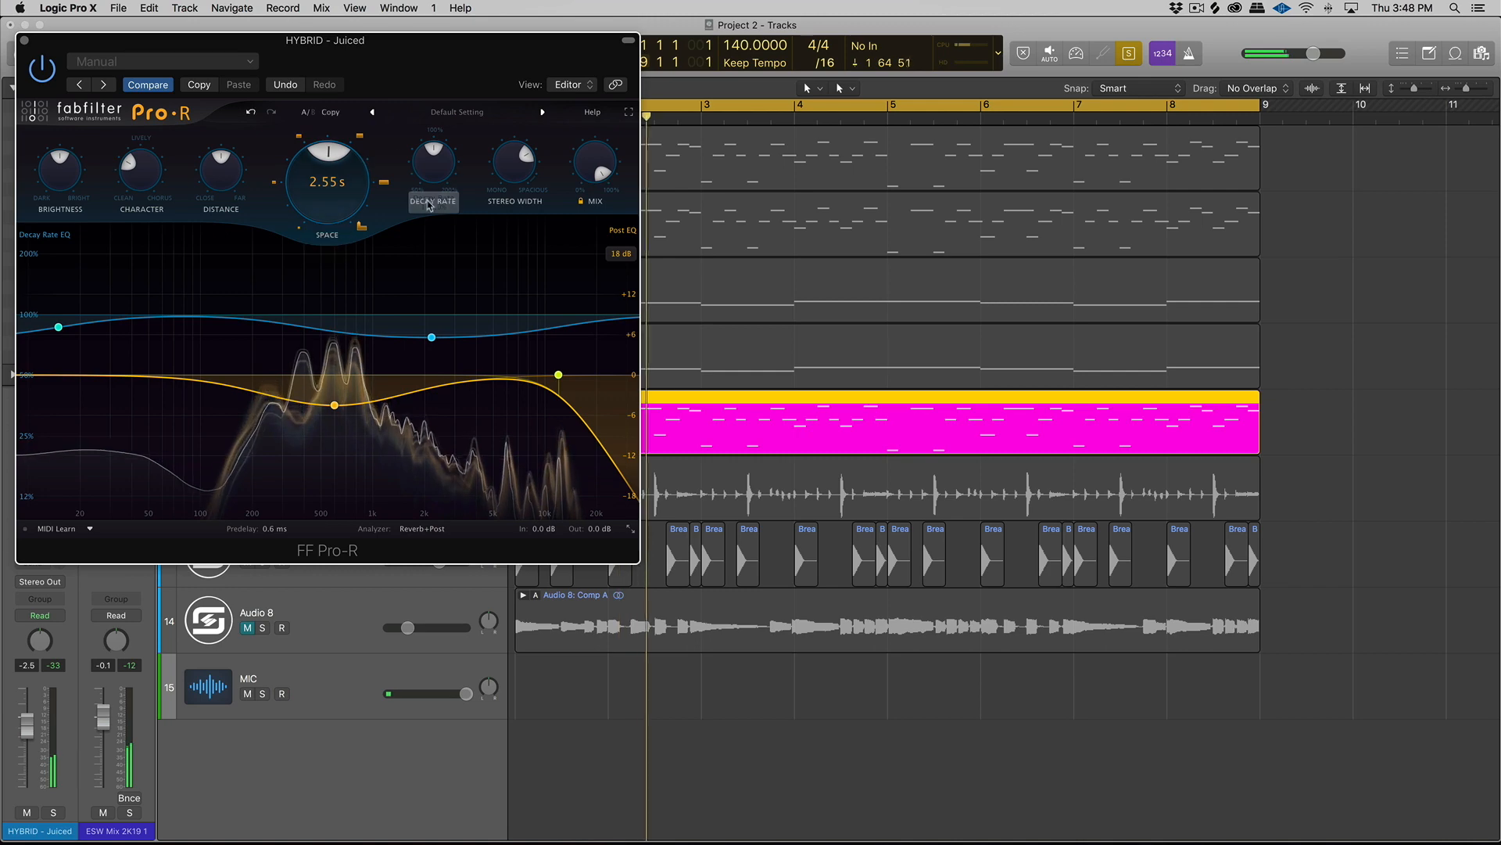
- Raise the HYBRID - Juiced track's volume to 0.5 dB and close the reverb window
key("super+w")
left_click_drag(32, 719, 32, 713)
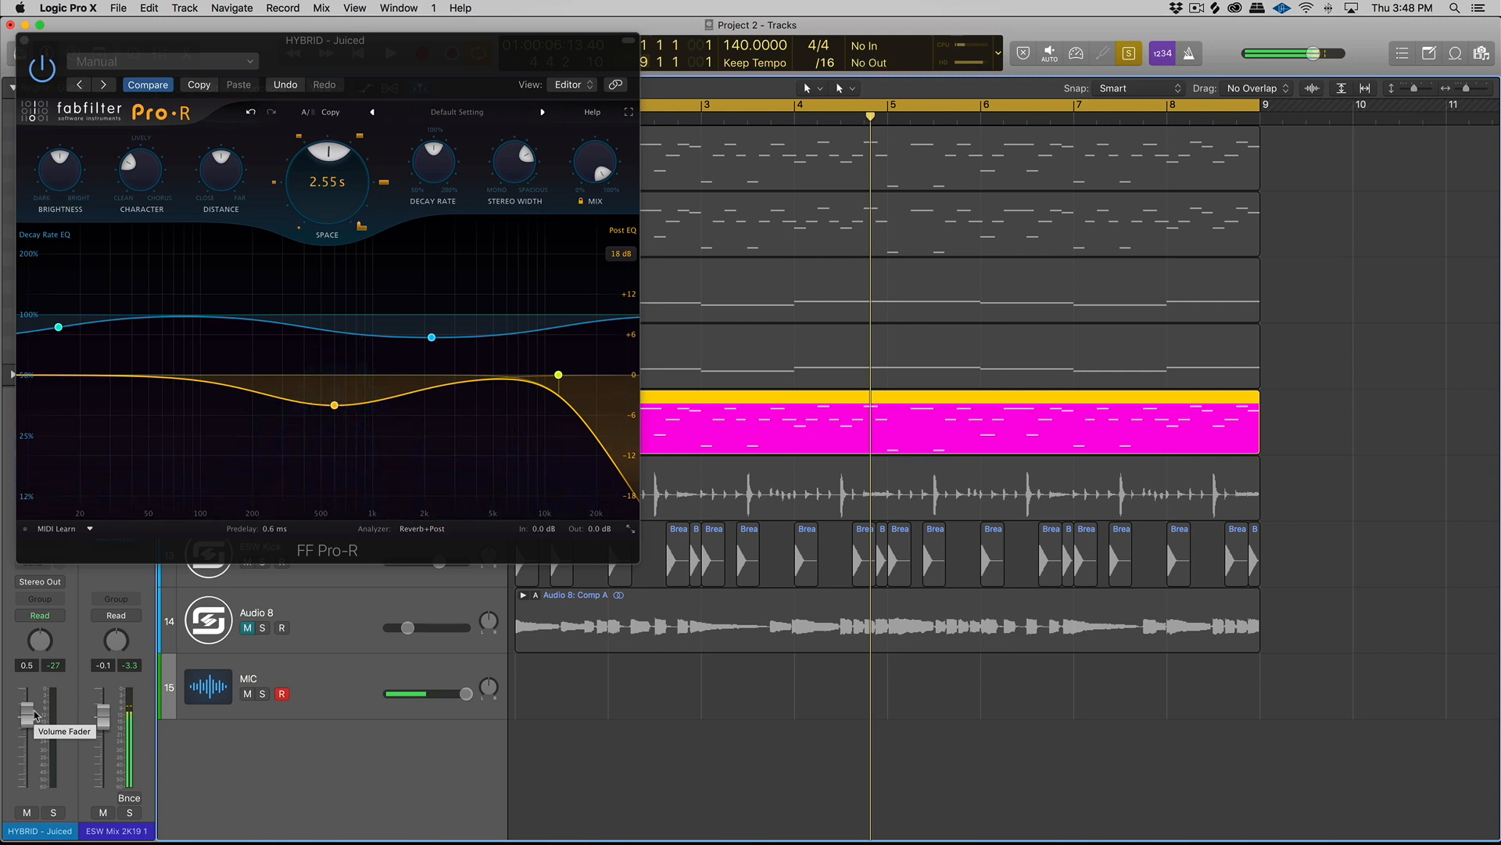
left_click(24, 40)
- Solo the regions of the Bass Guitar, Guitar and HYBRID - Juiced tracks together
left_click(604, 288, "shift")
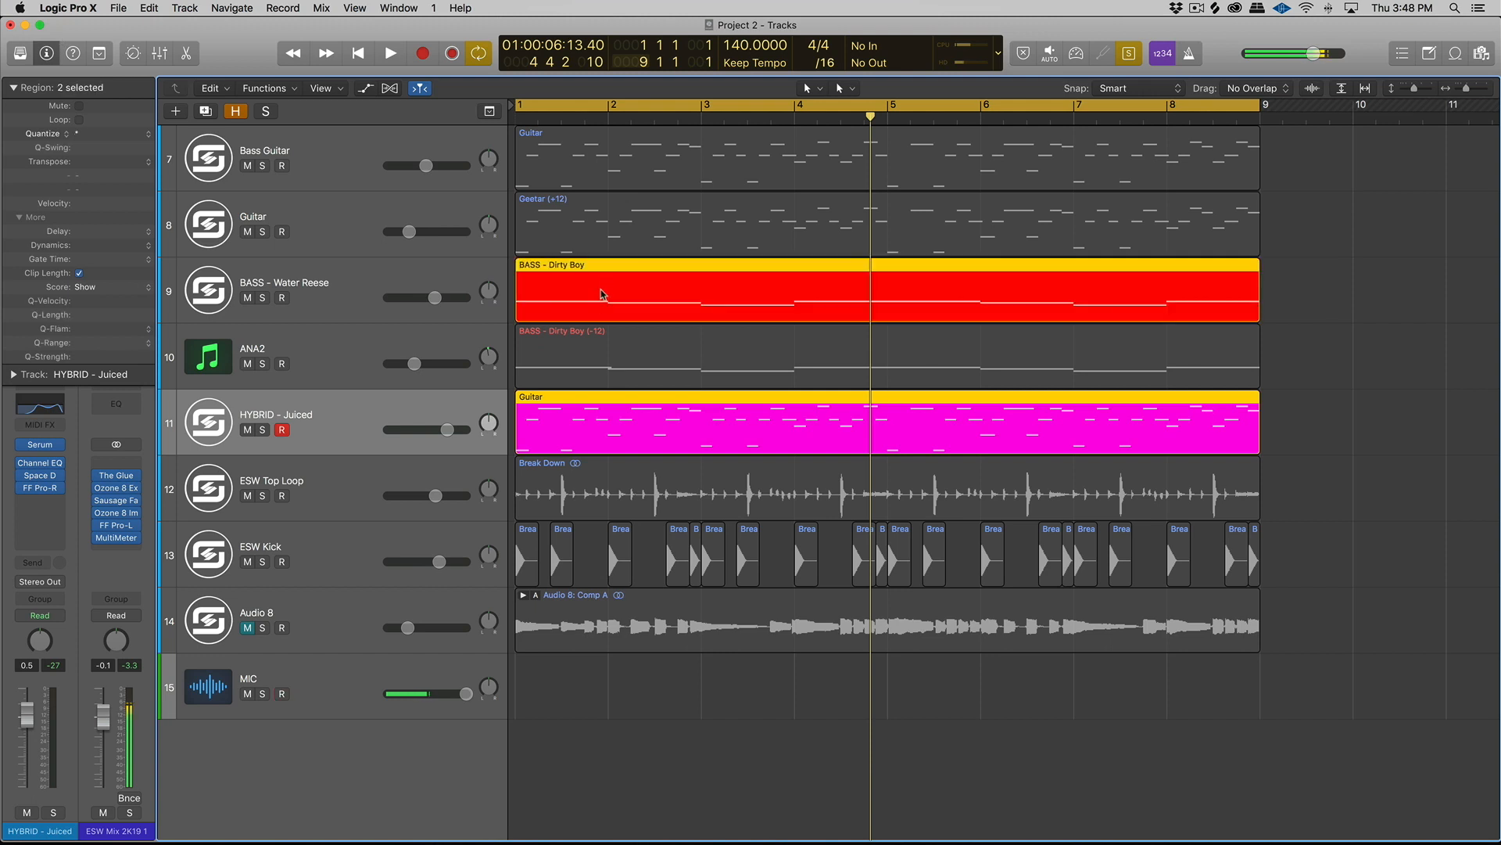
left_click(614, 349, "shift")
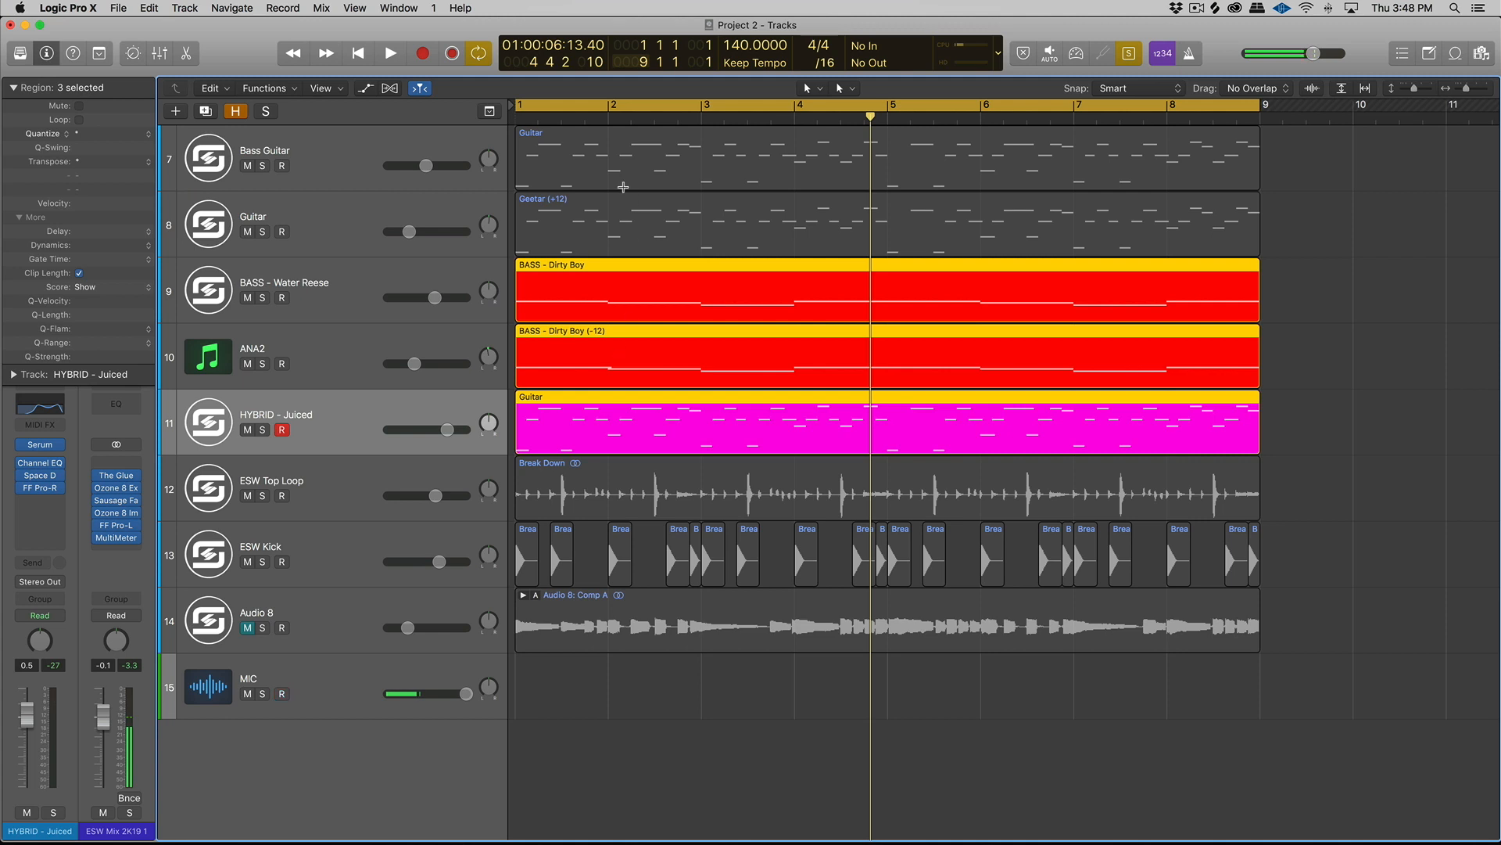
left_click(624, 154)
left_click(628, 206, "shift")
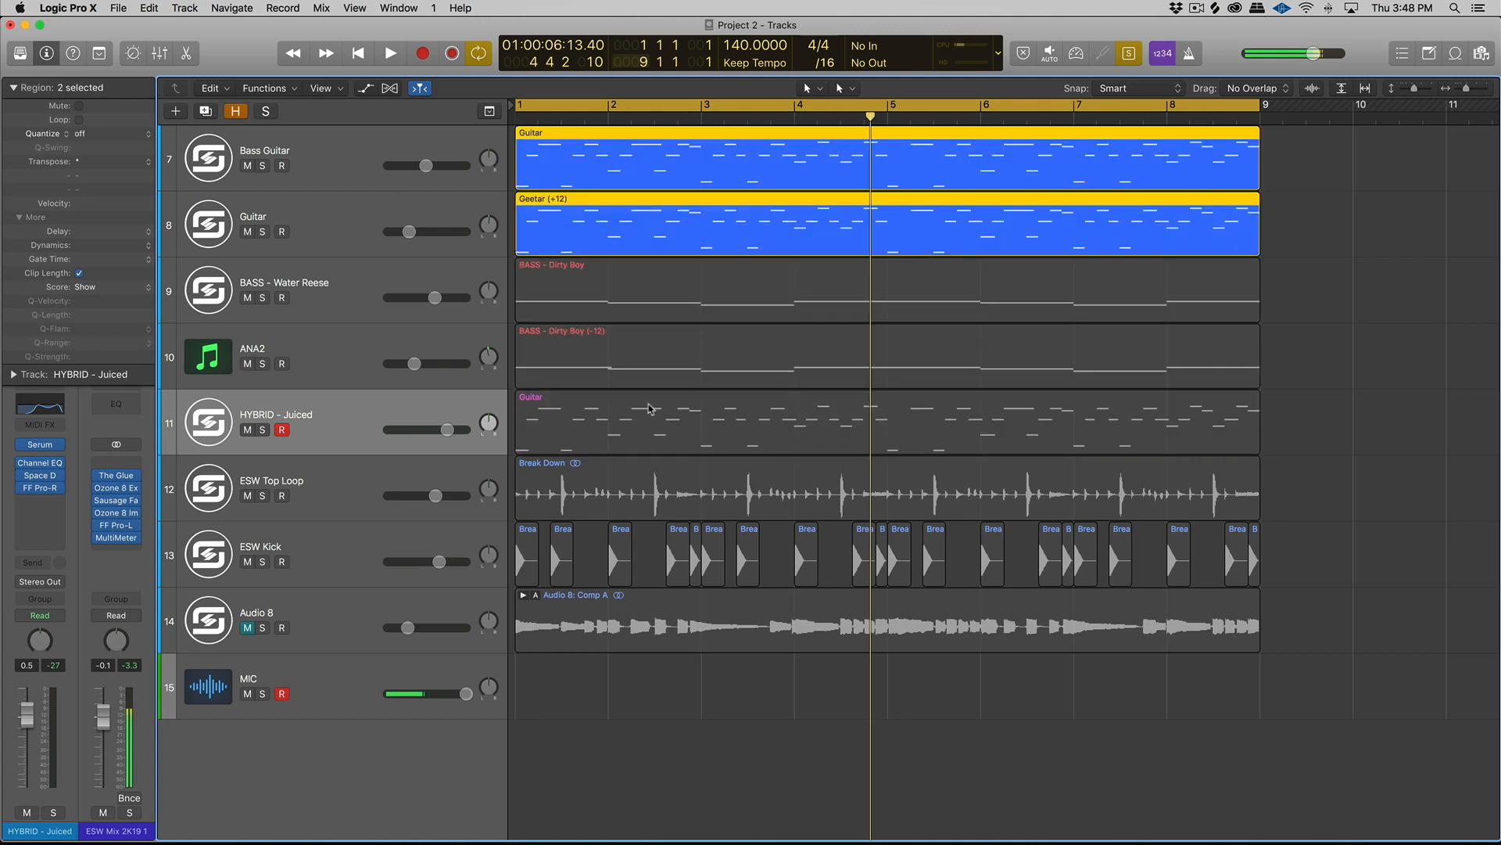
left_click(648, 408, "shift")
- Play the soloed guitar layers and raise the HYBRID - Juiced track's volume to 1.5 dB
key("space")
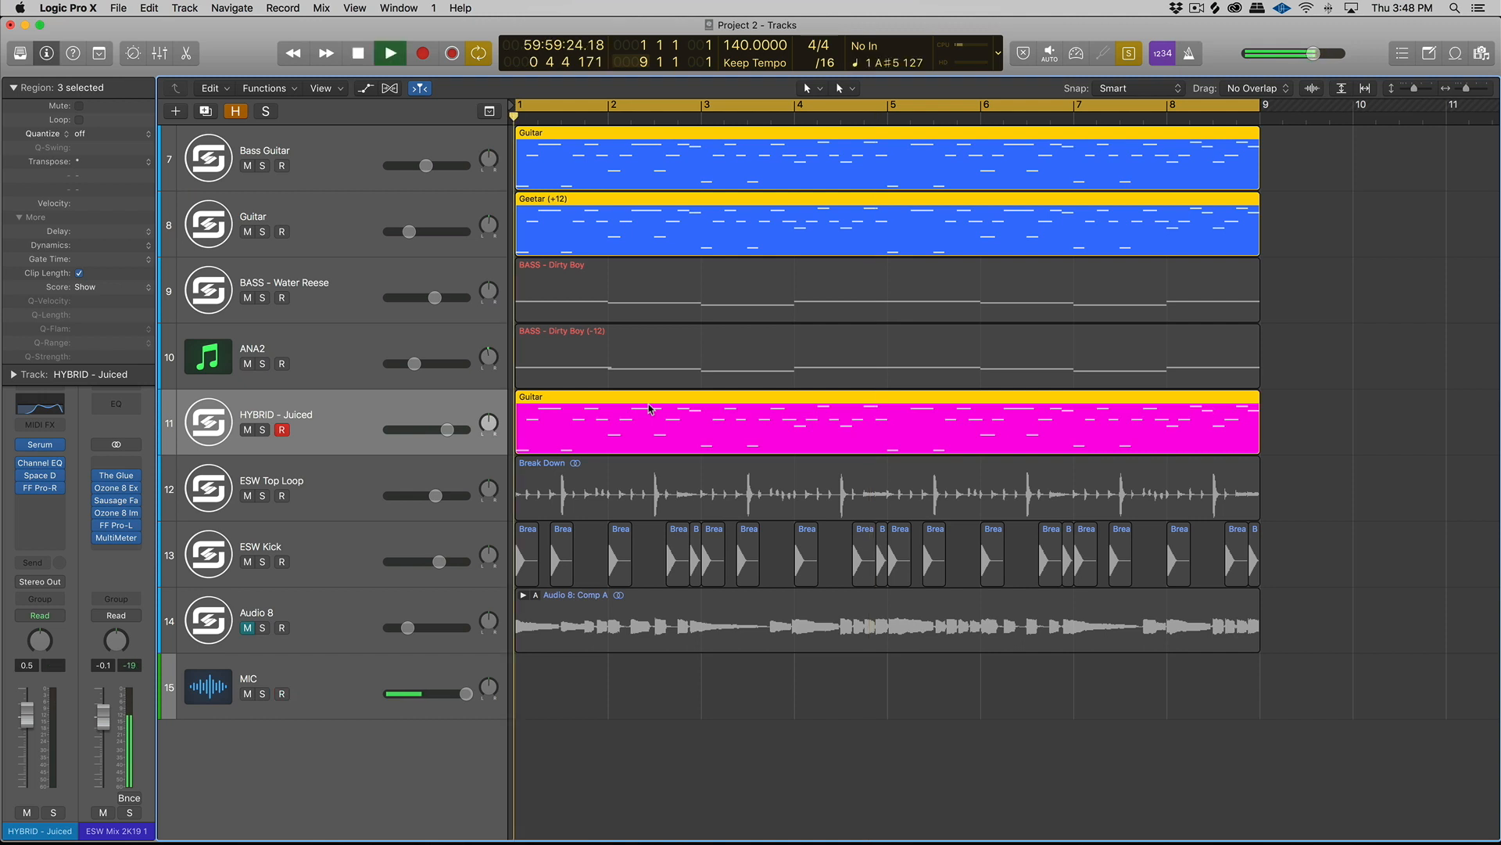
mouse_move(427, 430)
left_click_drag(448, 429, 452, 430)
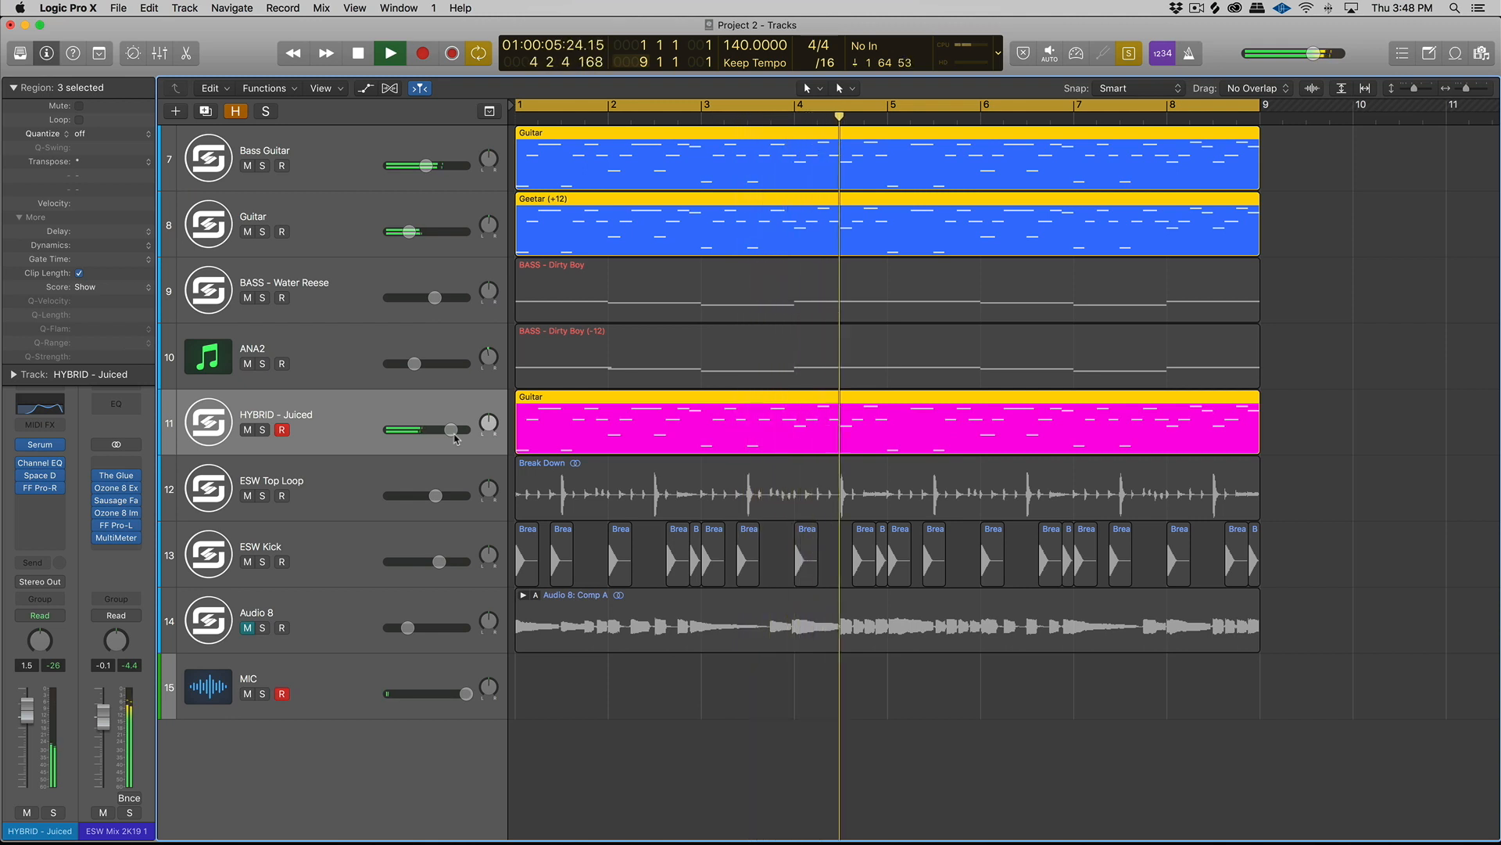
key("space")
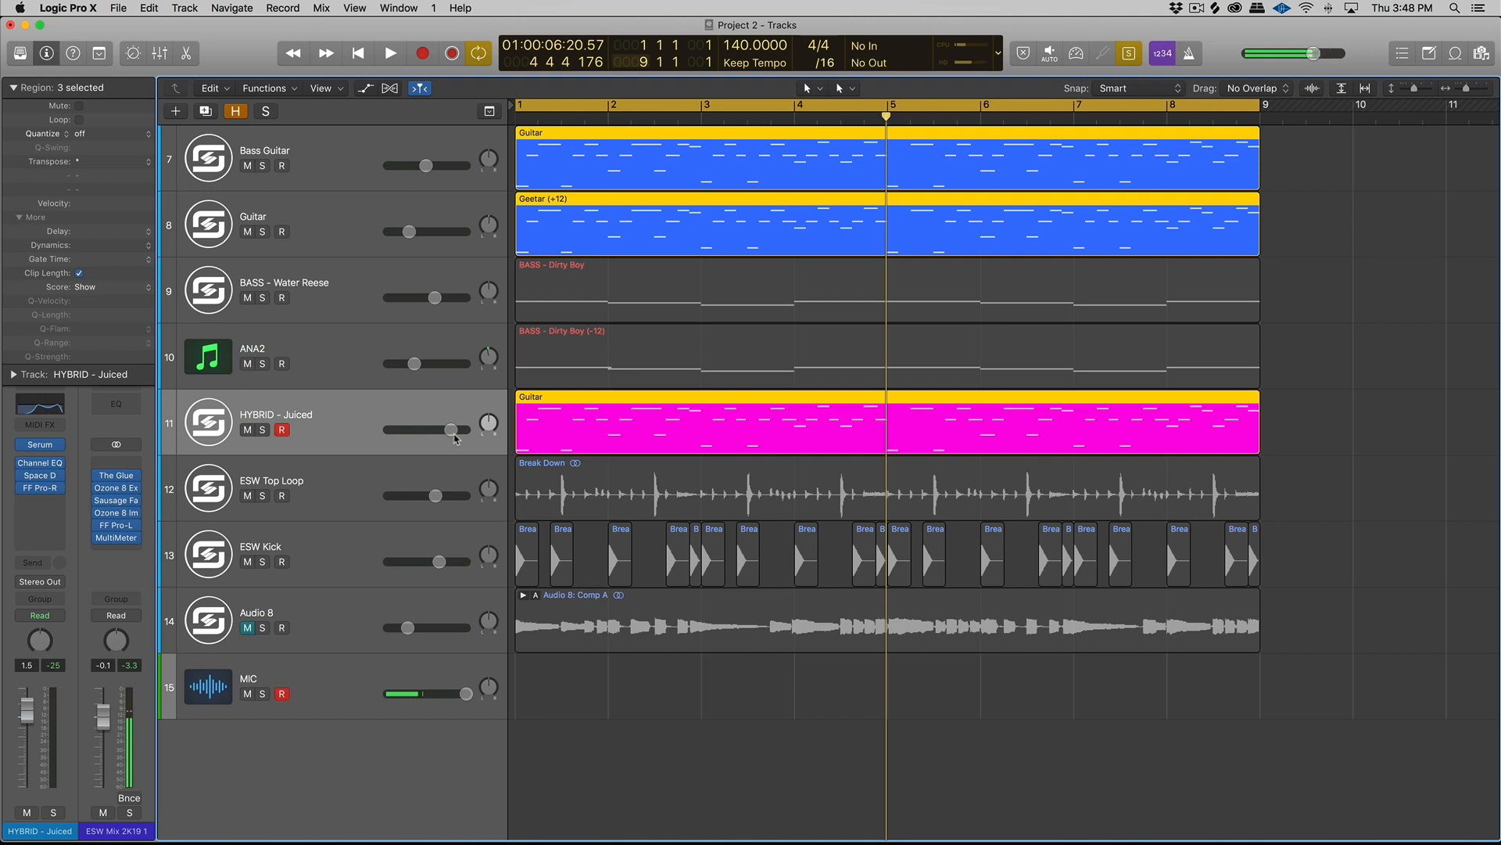
- Select only the HYBRID - Juiced track's region and turn off solo
scroll(456, 438, "right", 3)
left_click(356, 401)
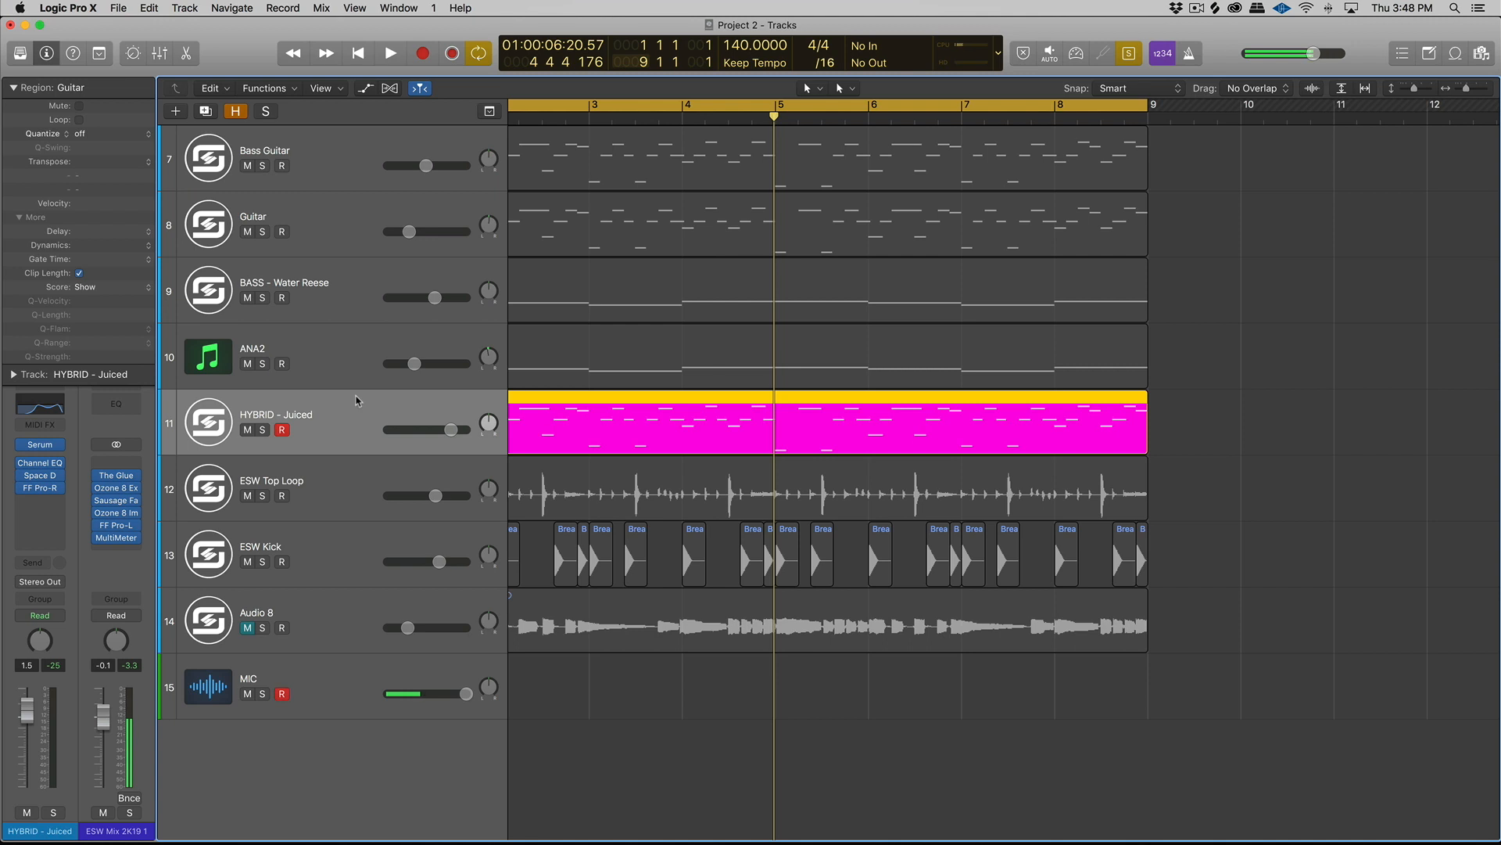
scroll(356, 401, "left", 3)
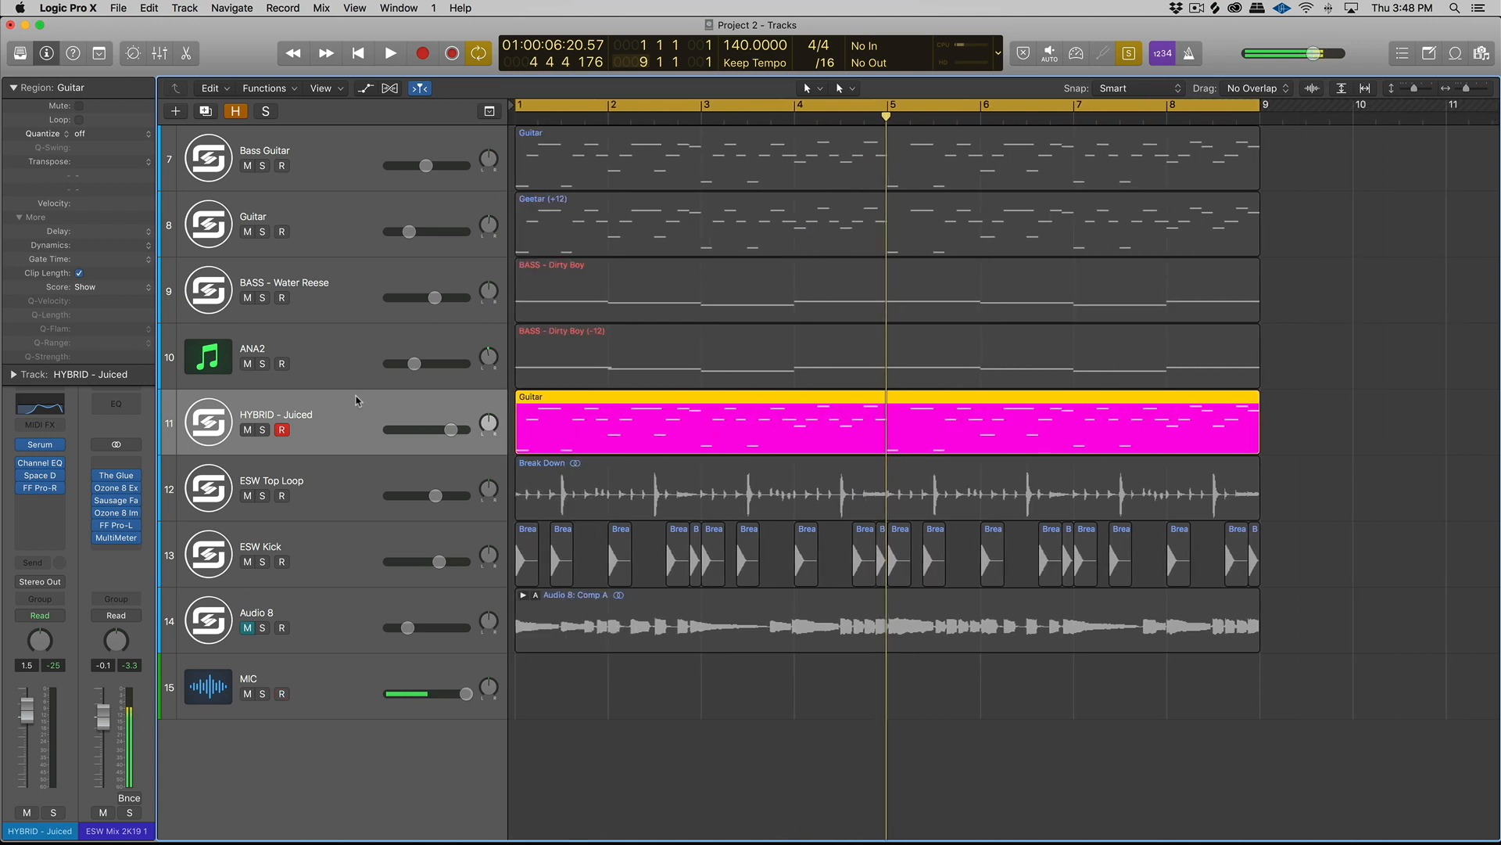
key("ctrl+s")
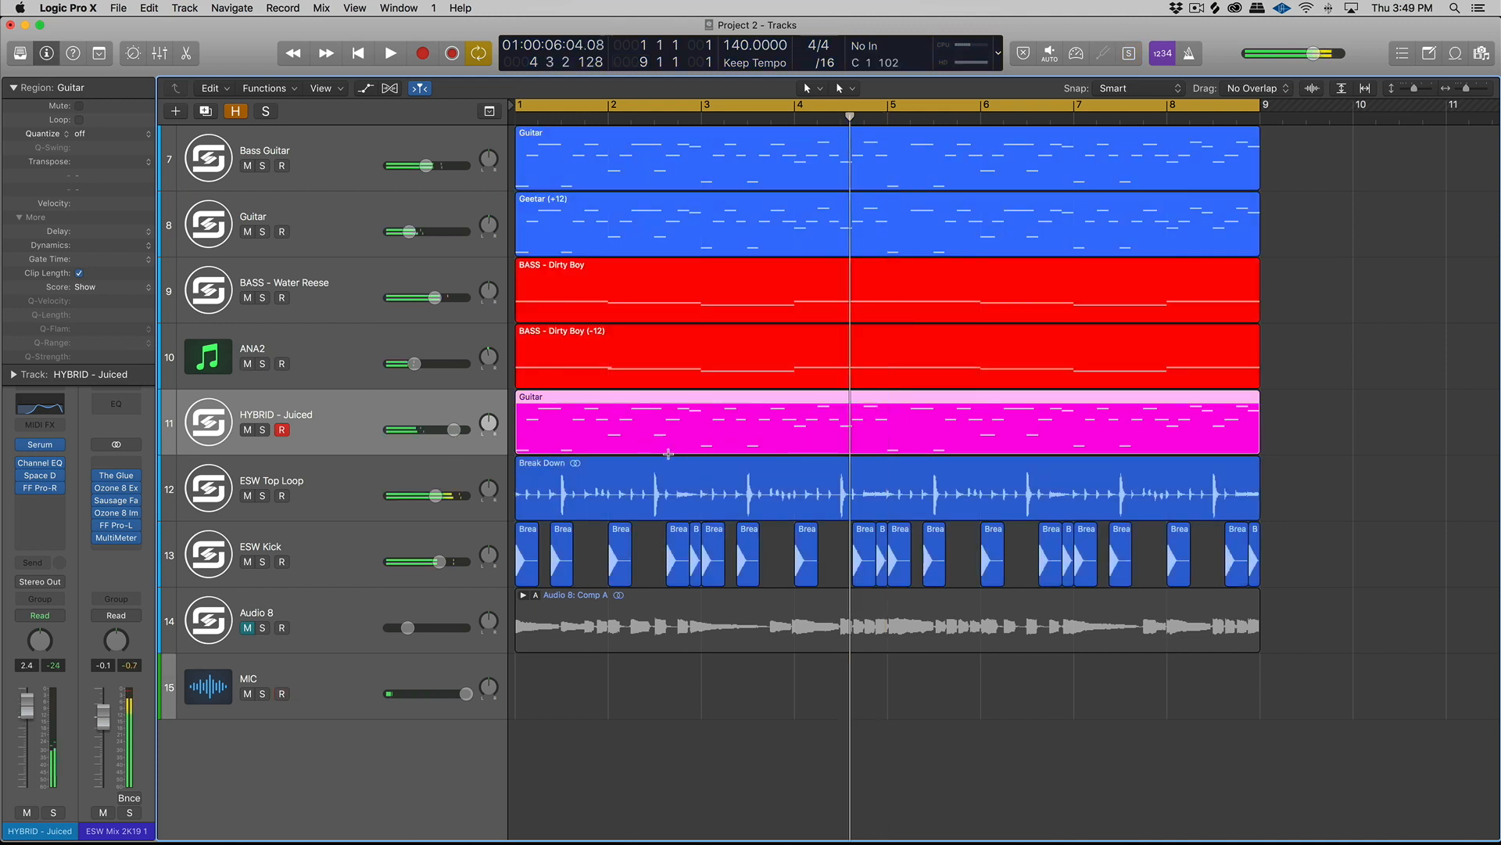
- Duplicate the HYBRID - Juiced track with its Guitar region, and pan the two tracks apart with the copy at +63
key("super+d")
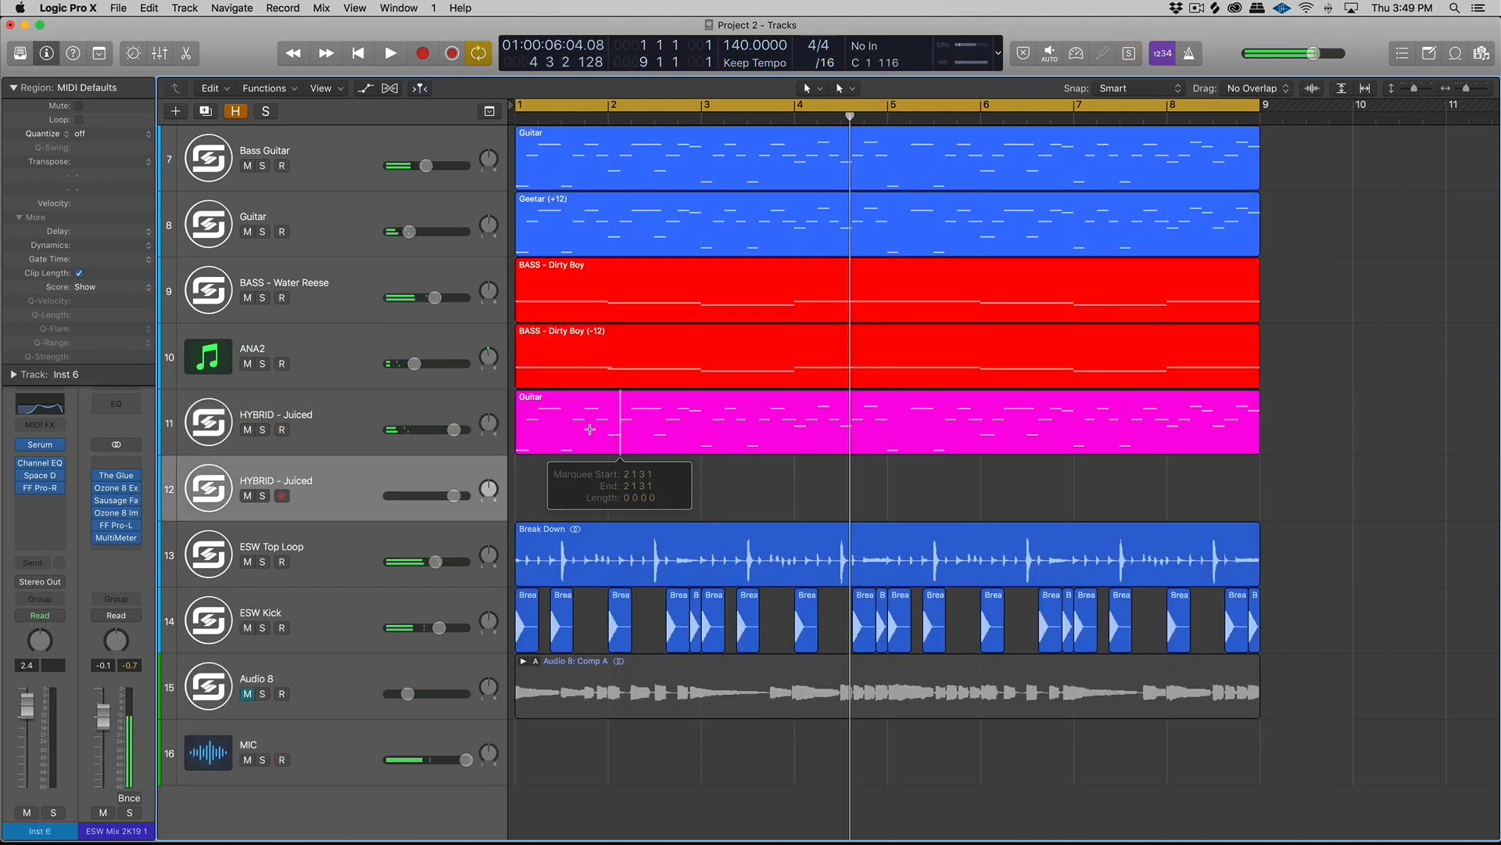
left_click_drag(571, 406, 489, 426)
left_click(392, 412)
left_click(363, 483)
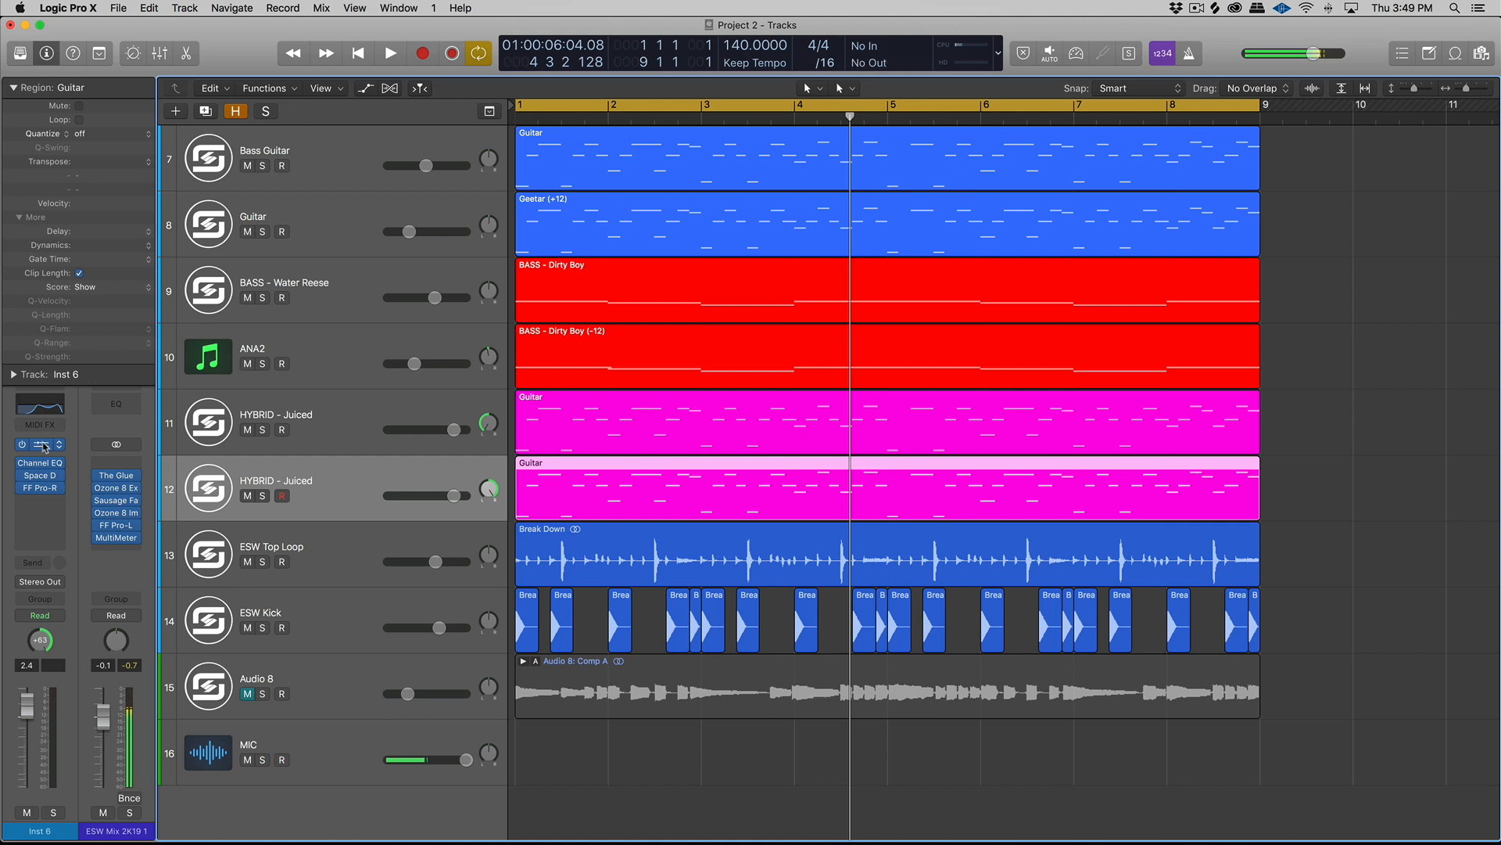
- Load the HYBRID - Lullaby preset in the duplicated track's Serum and play its region soloed
left_click(43, 446)
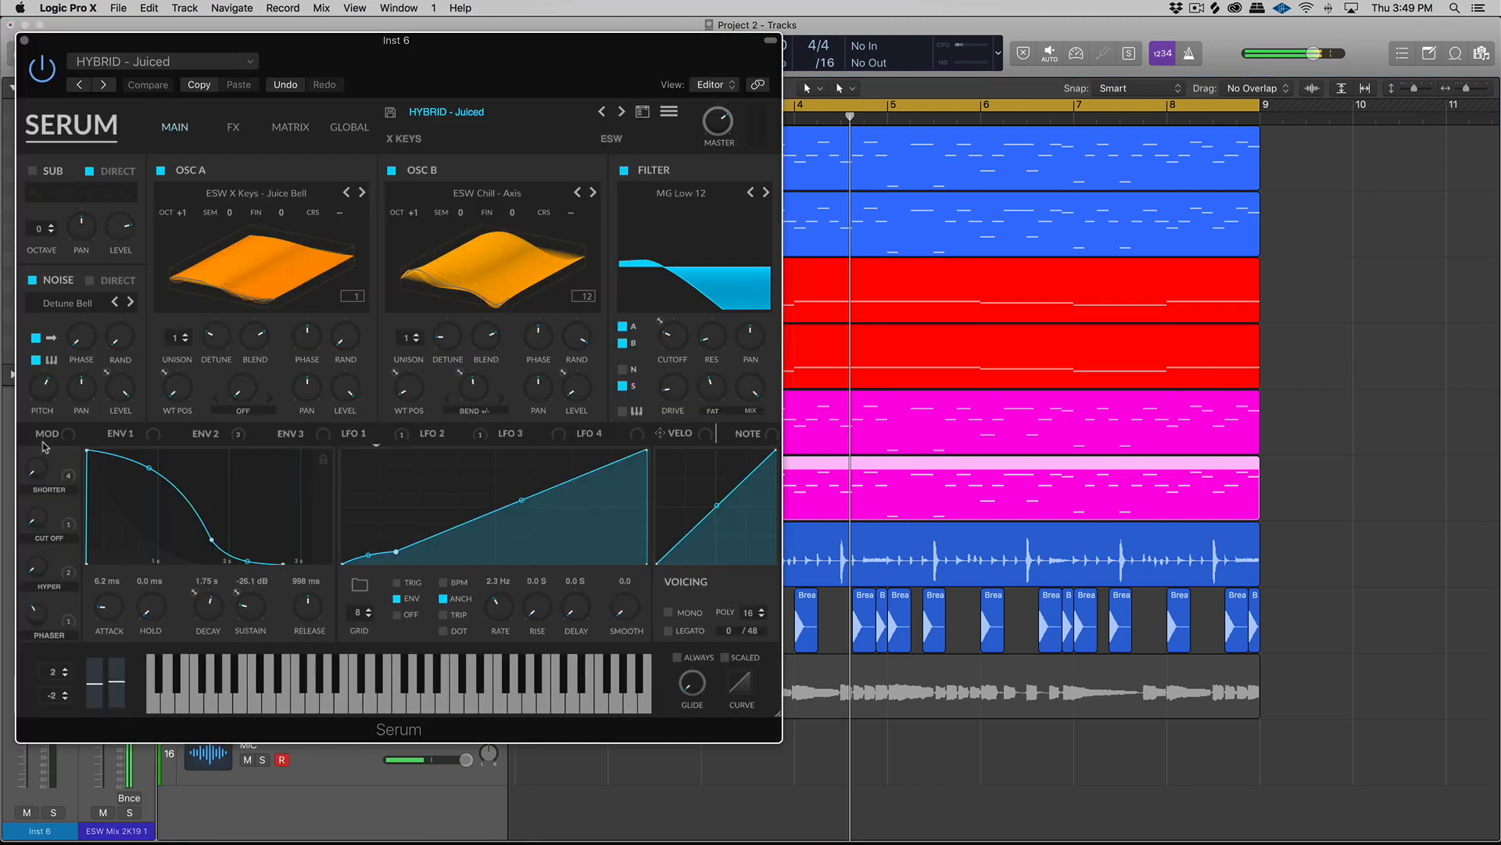
left_click_drag(663, 50, 955, 62)
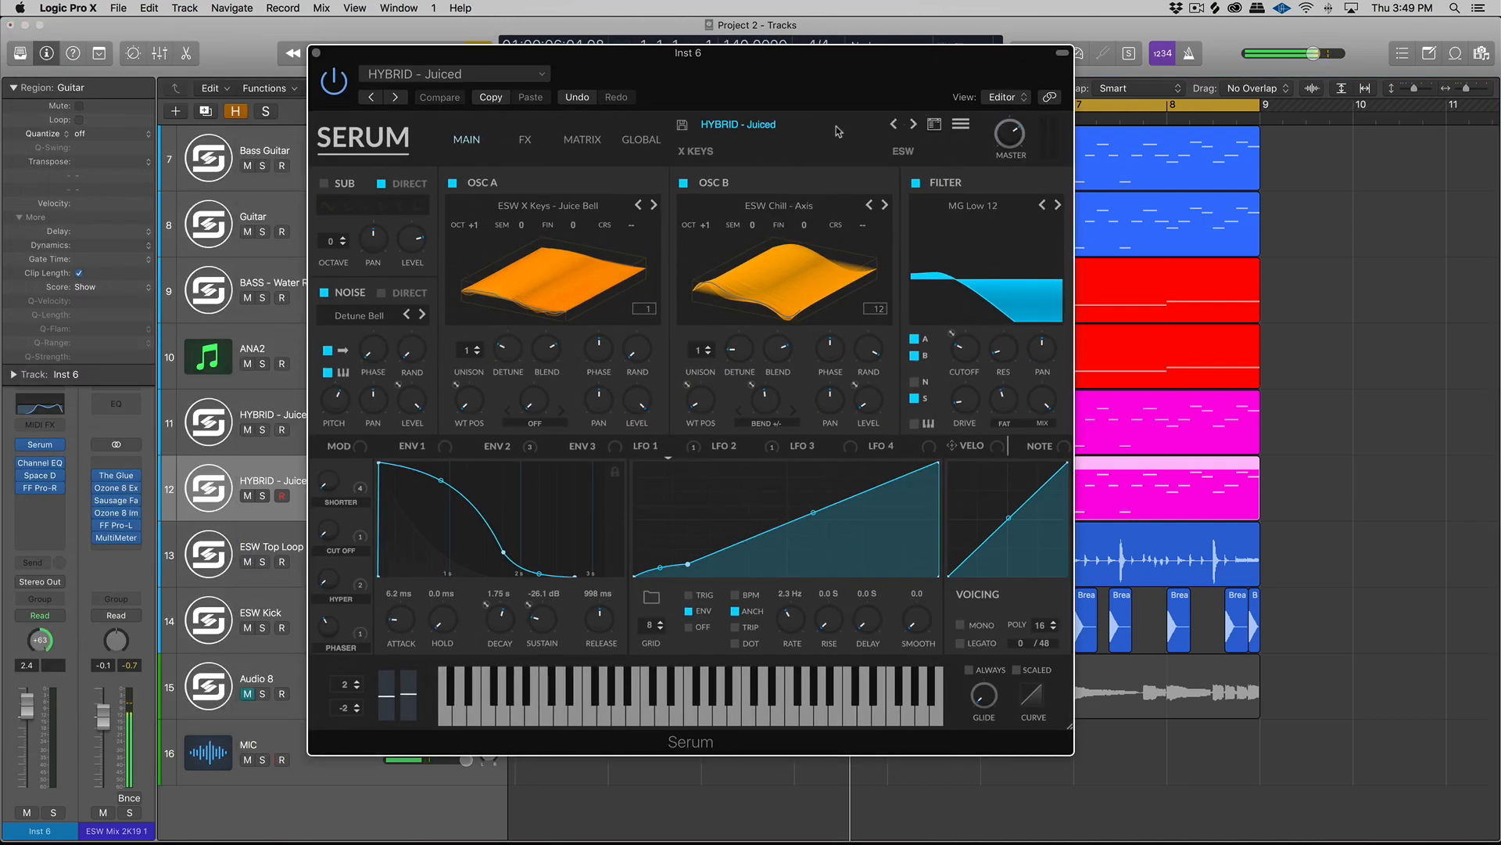
left_click(913, 124)
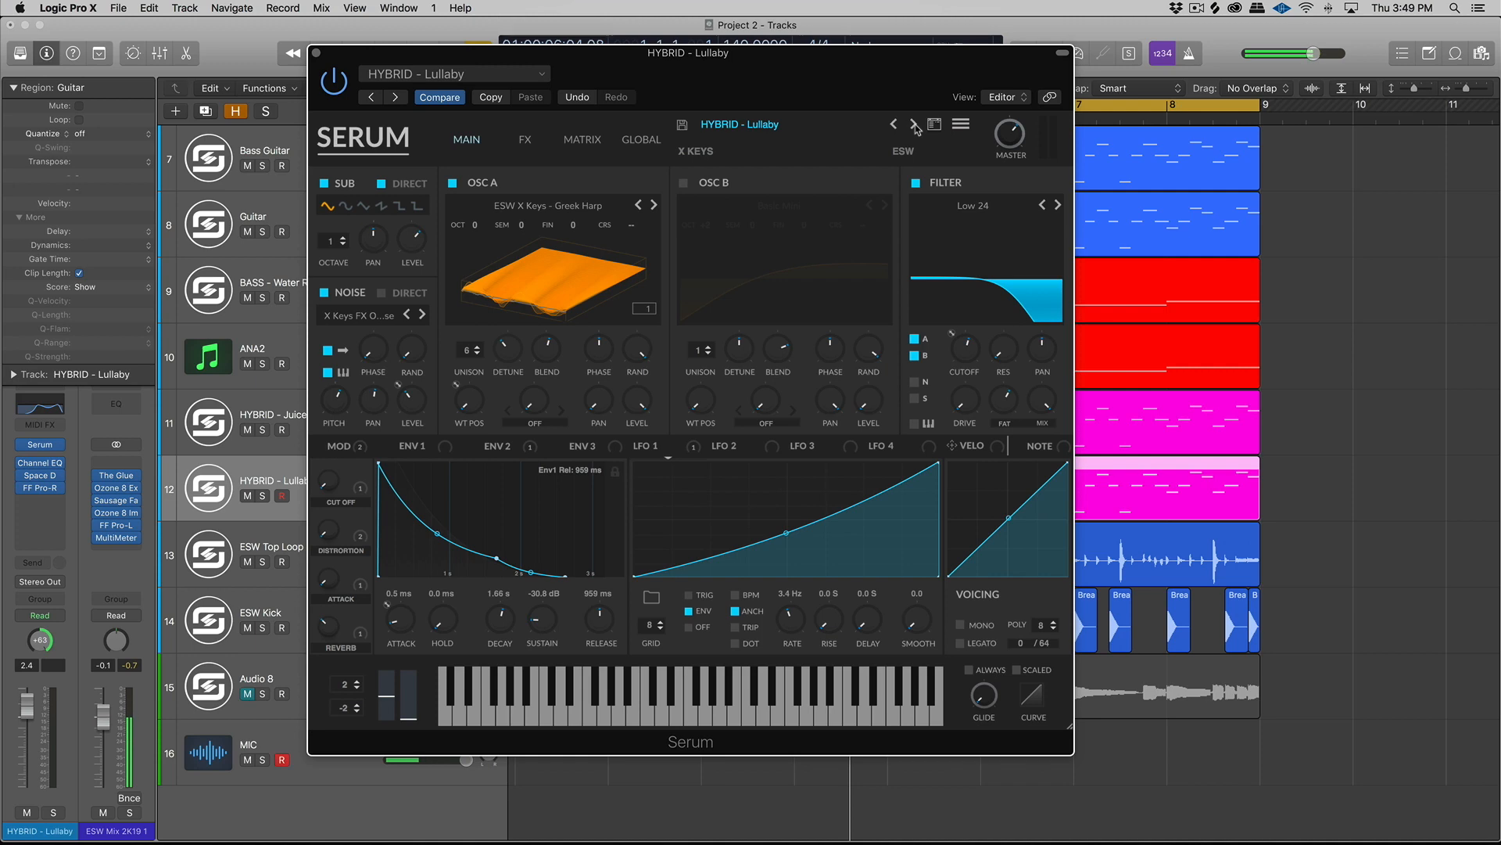
key("ctrl+s")
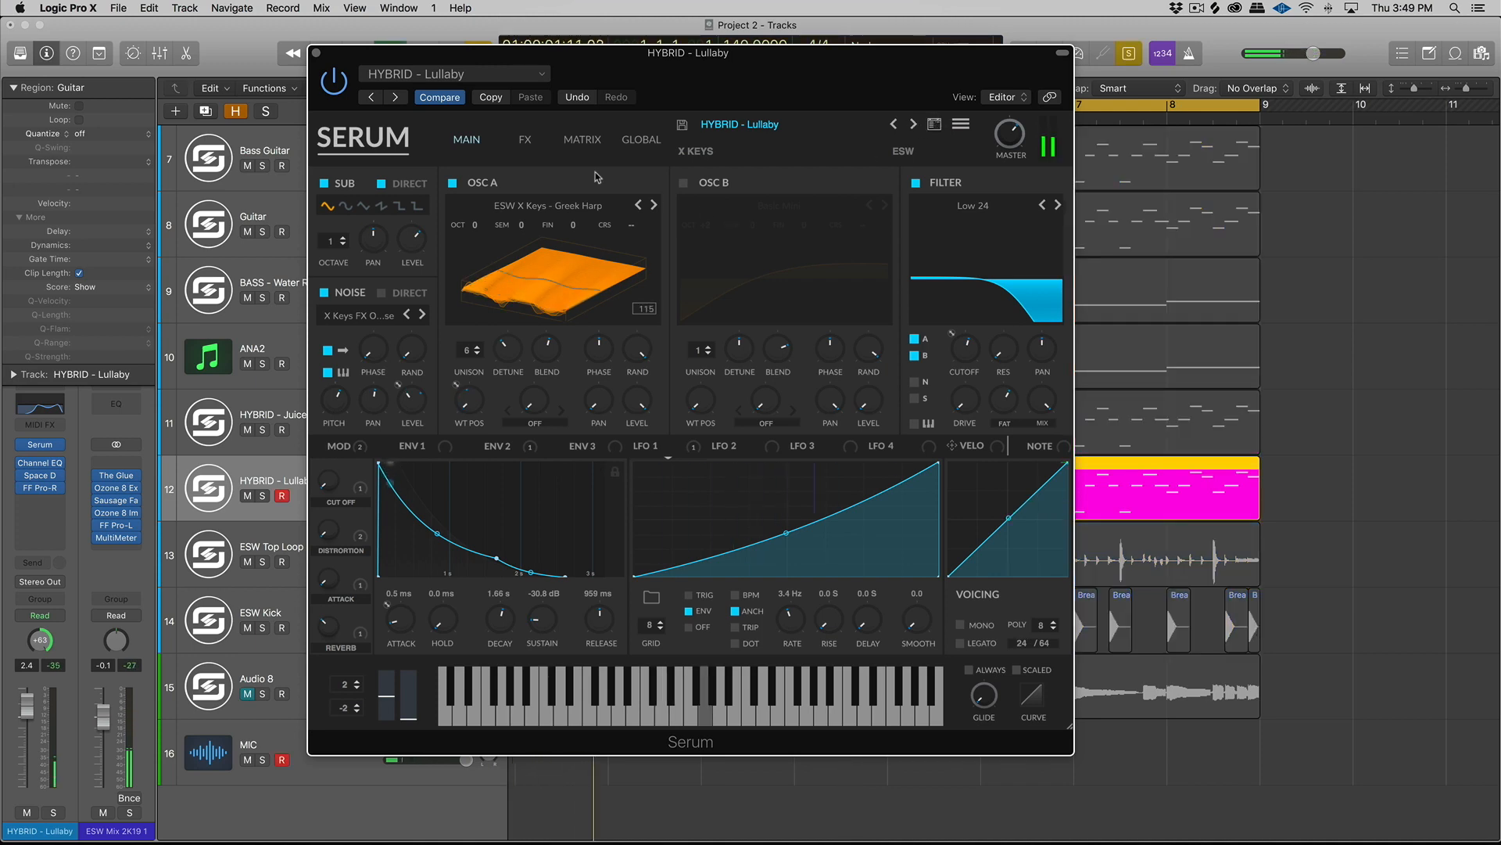
- Include the HYBRID - Juiced region in the solo and slightly raise the HYBRID - Lullaby track's volume while playing both layers
left_click_drag(407, 55, 1166, 212)
left_click(580, 397, "shift")
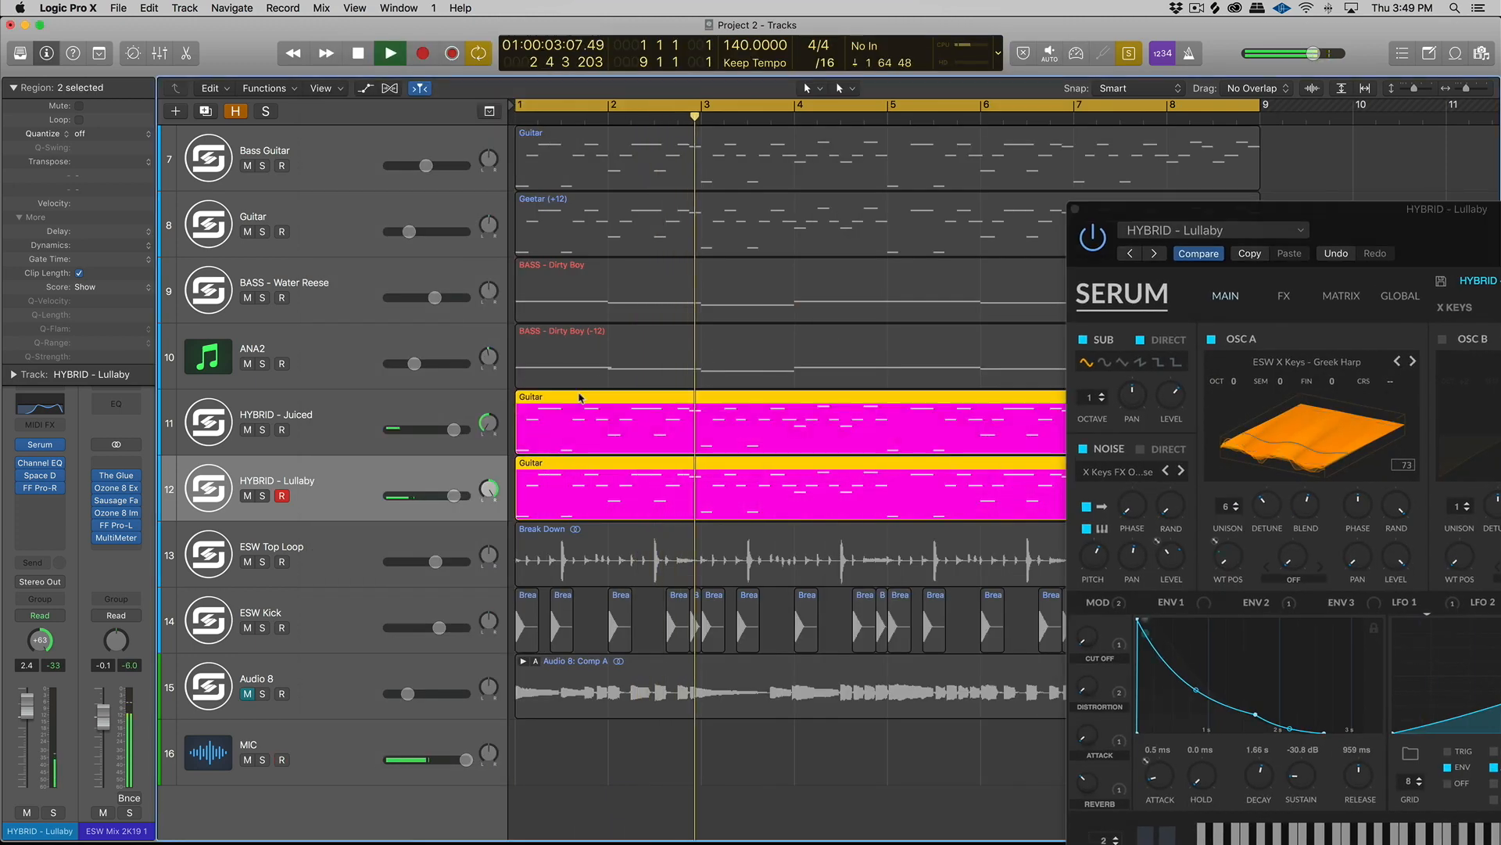
key("Return")
left_click_drag(454, 495, 456, 495)
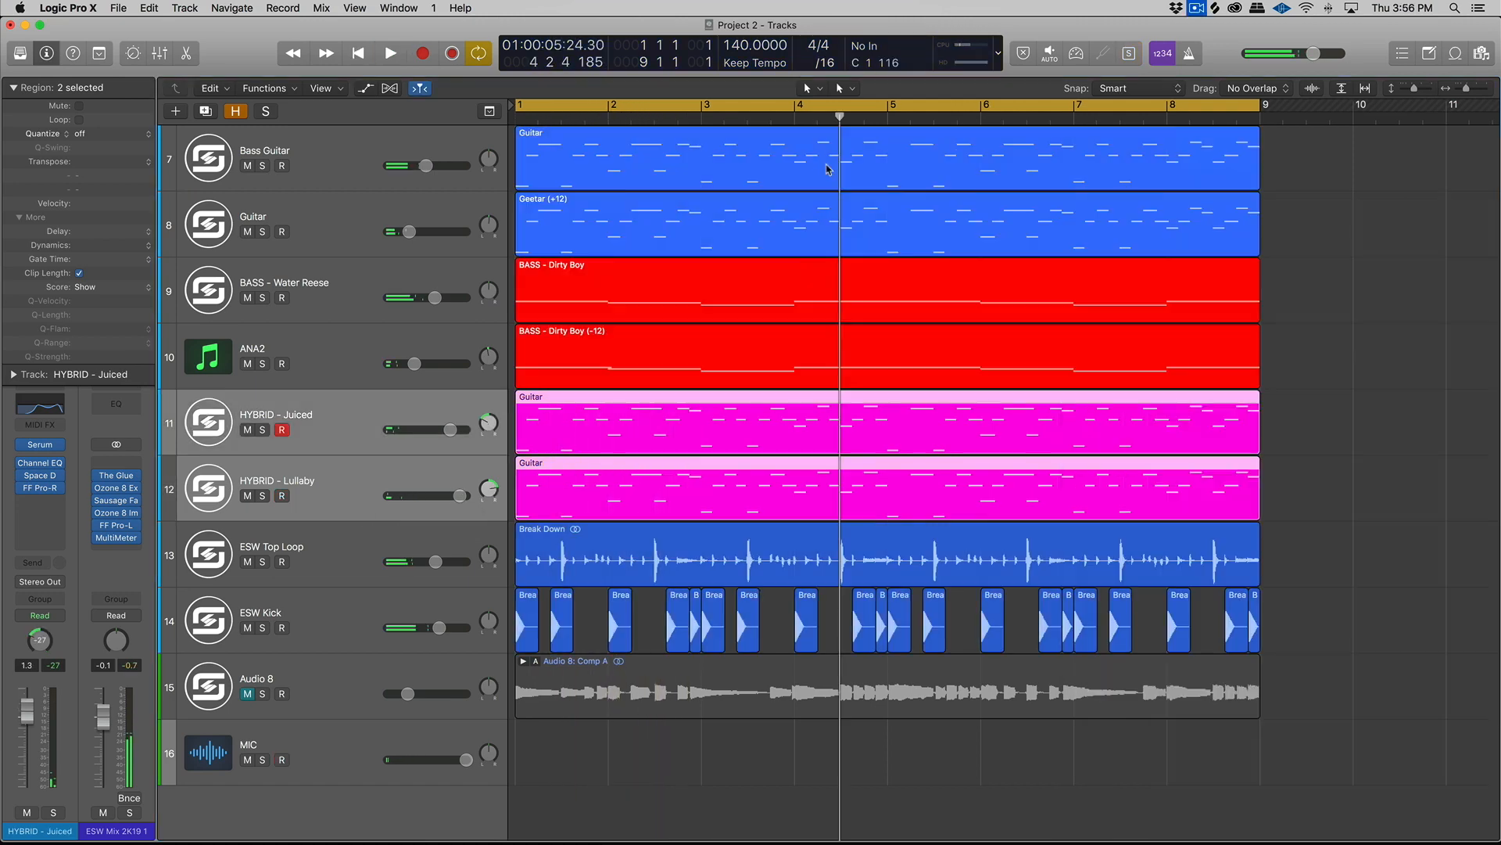
key("Return")
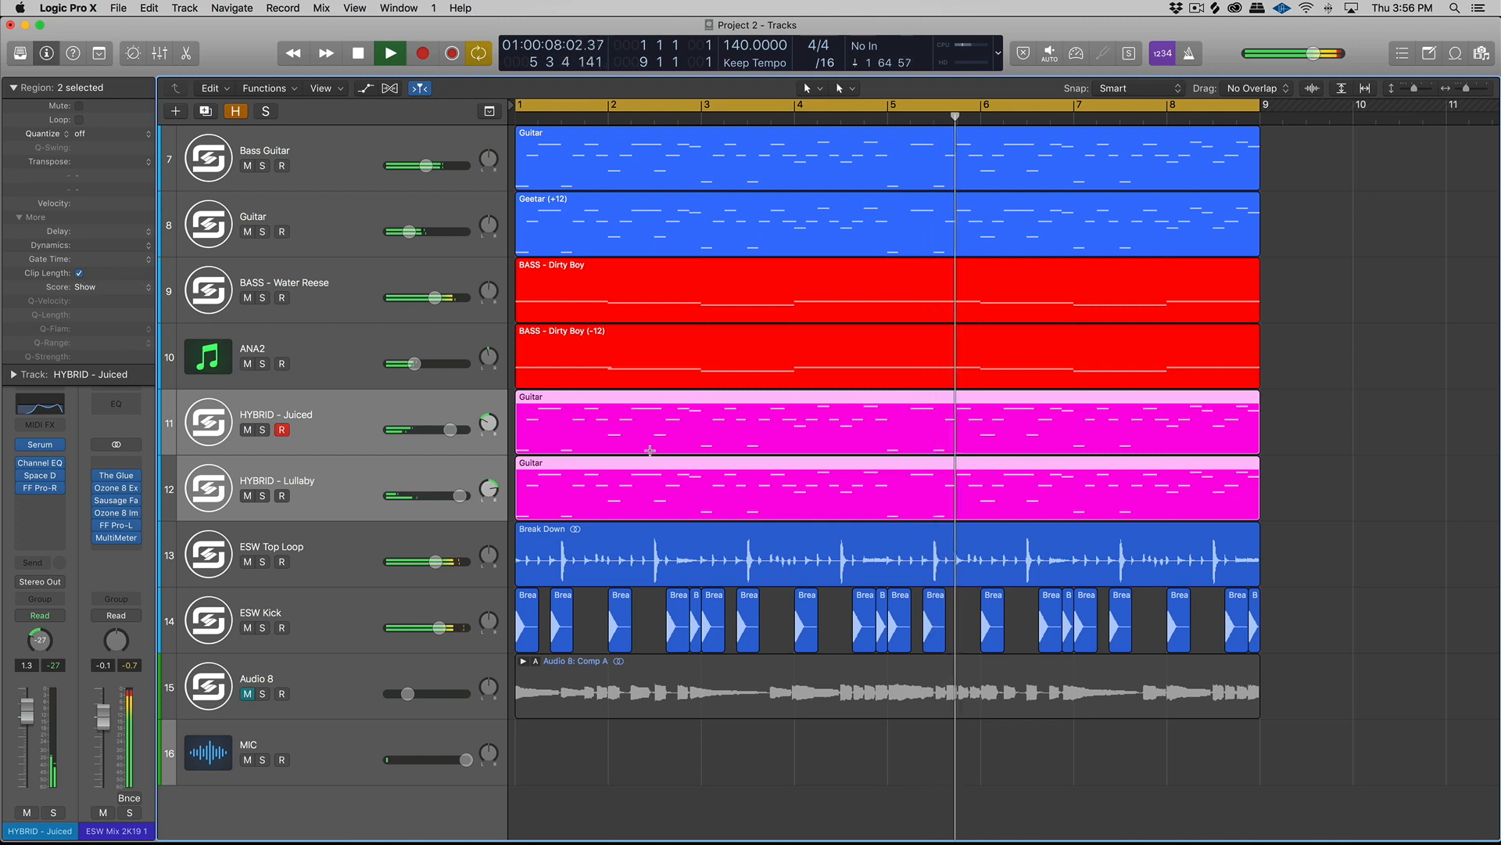
scroll(650, 450, "right", 1)
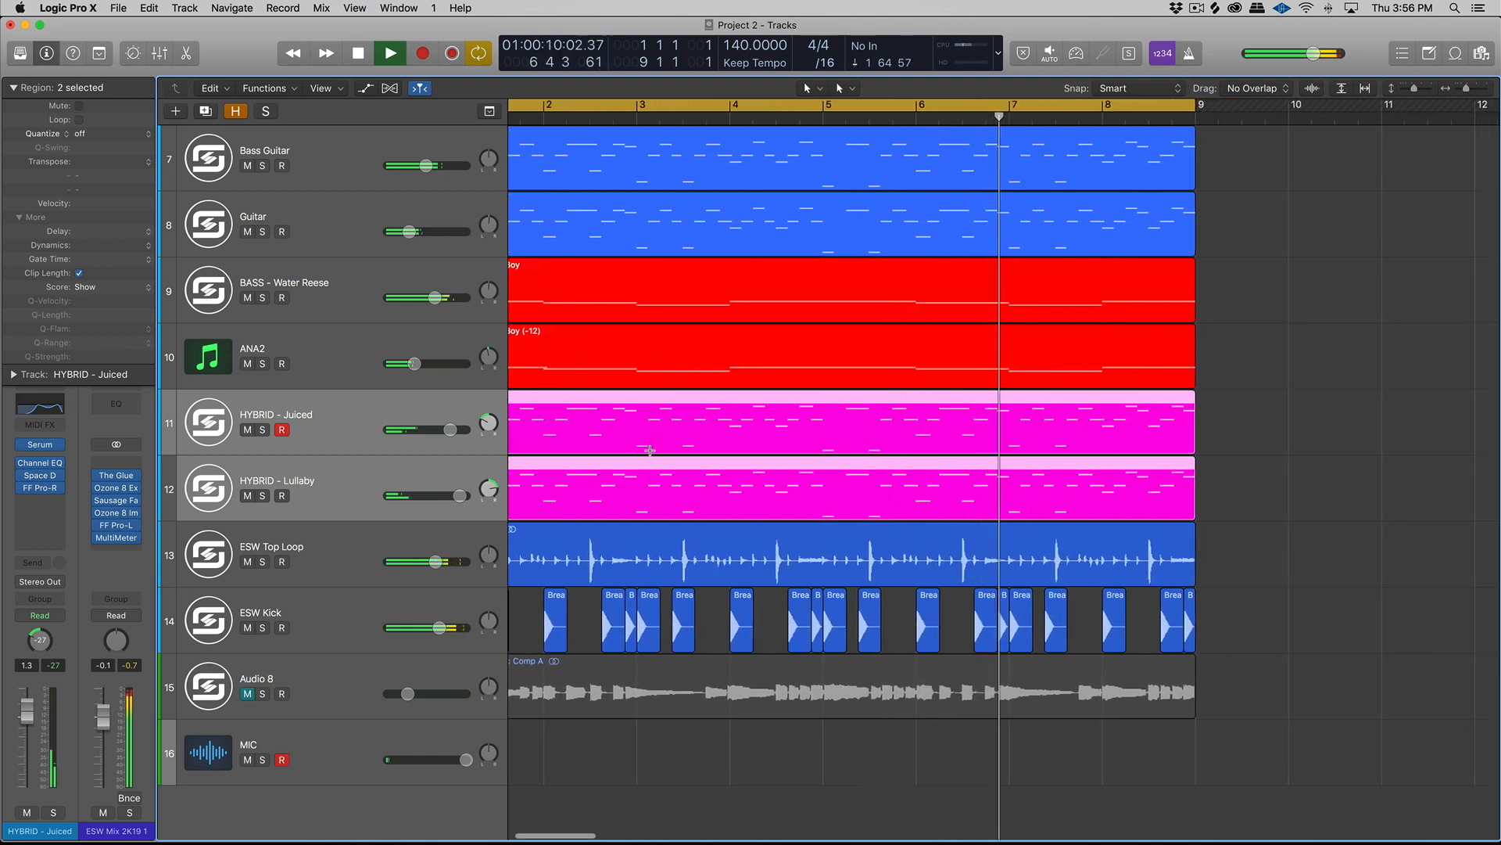